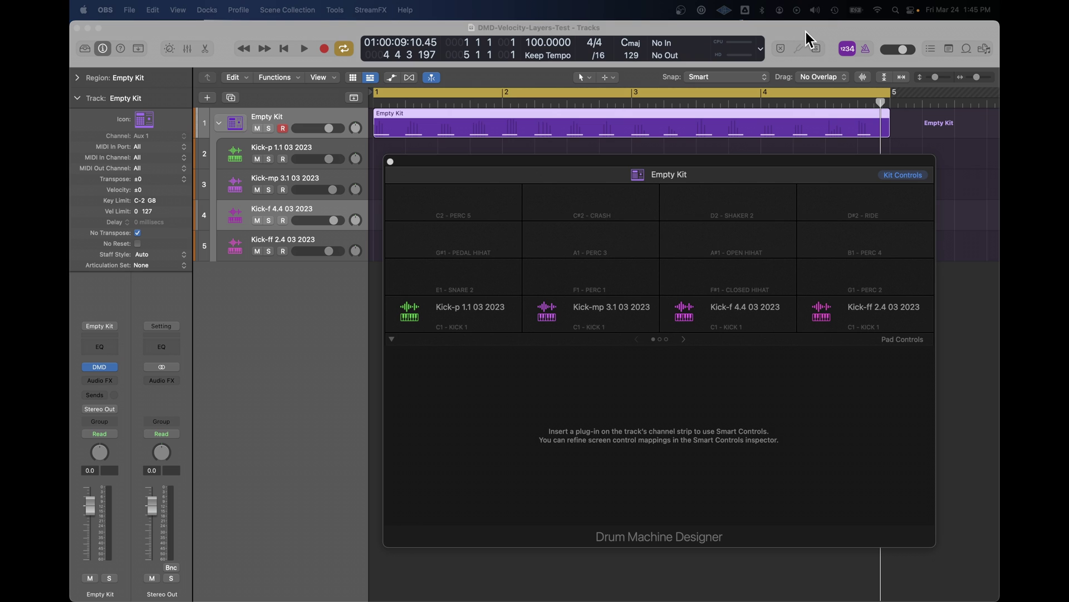
- Play the Empty Kit region to hear the layered kick samples respond to velocity, and stop playback
left_click(220, 122)
left_click(219, 122)
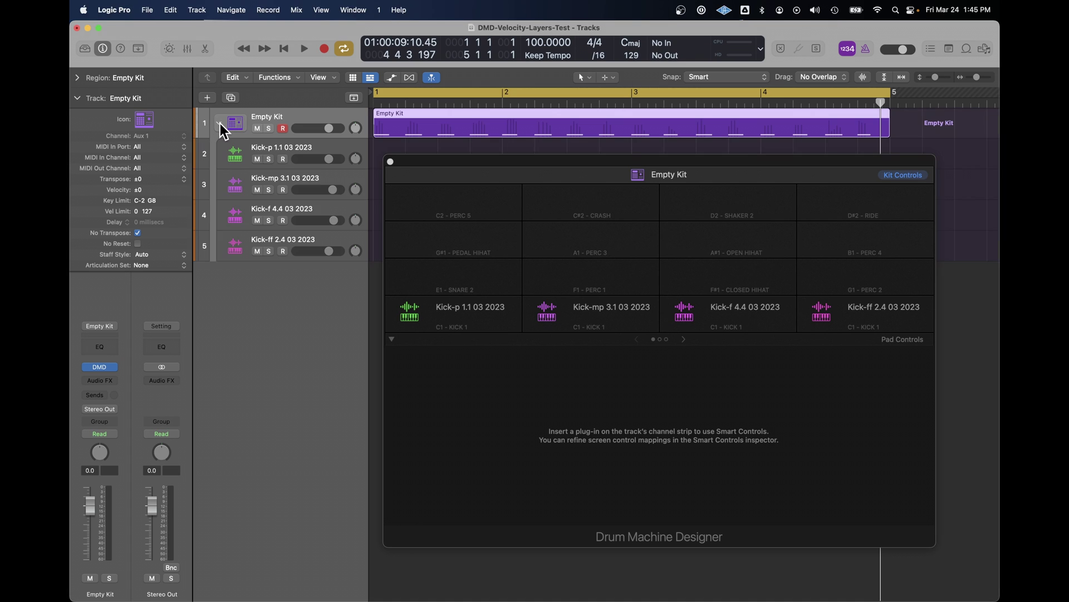
mouse_move(913, 322)
mouse_move(476, 319)
left_click(476, 319)
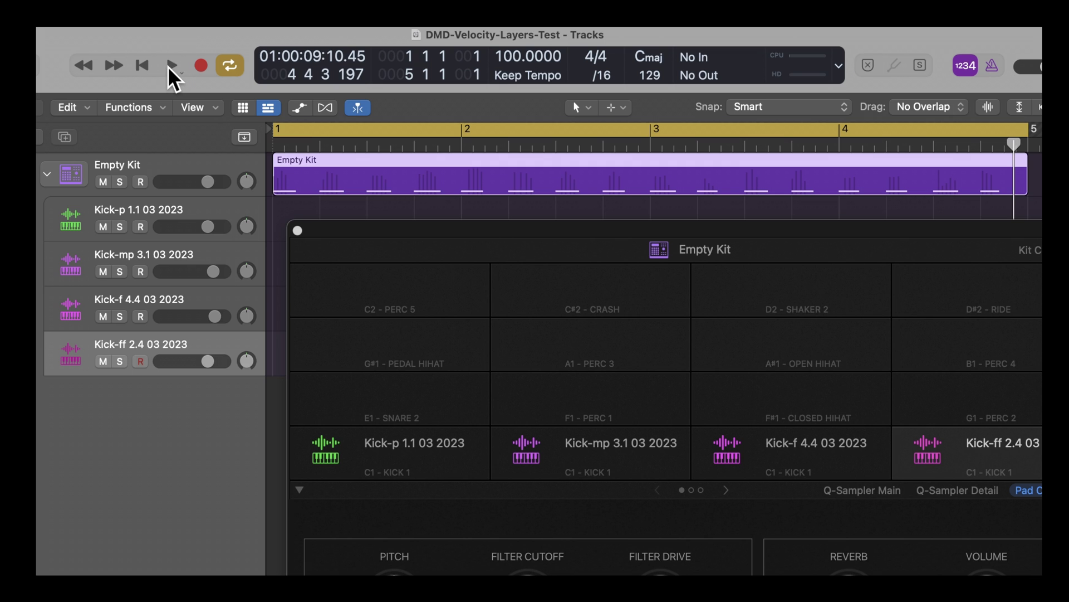
left_click(302, 49)
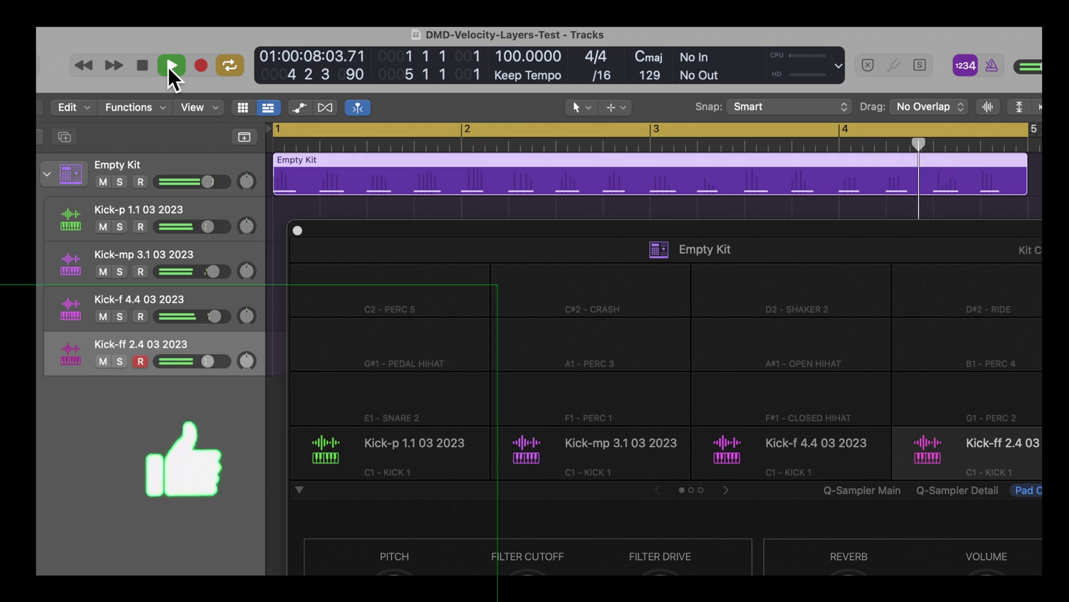
key("space")
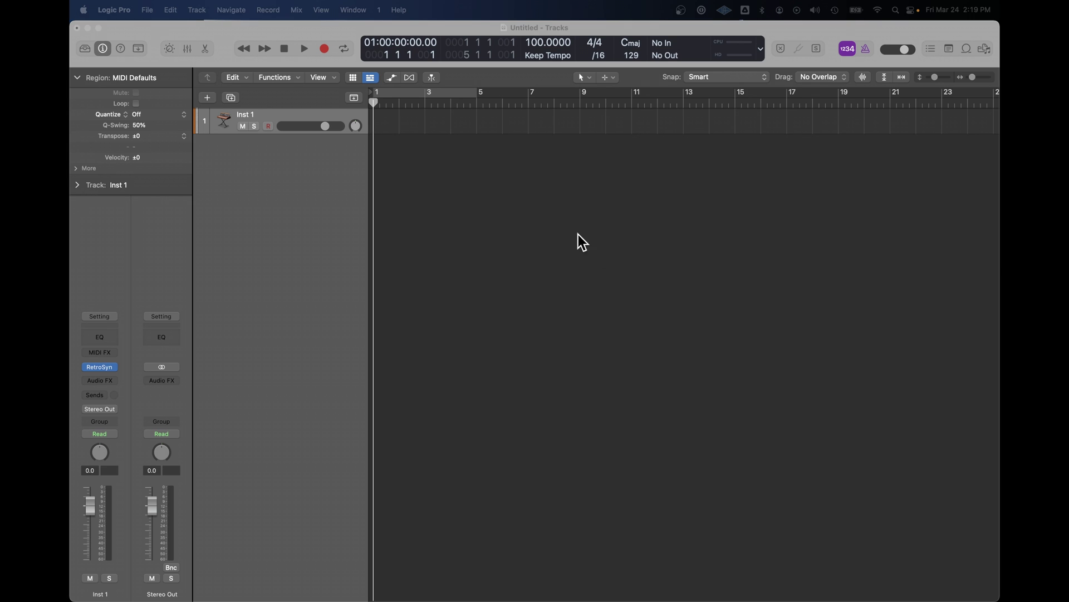
- Replace Retro Synth on the Inst 1 track with Drum Machine Designer, hide the Library, and move the plug-in window aside
left_click(111, 368)
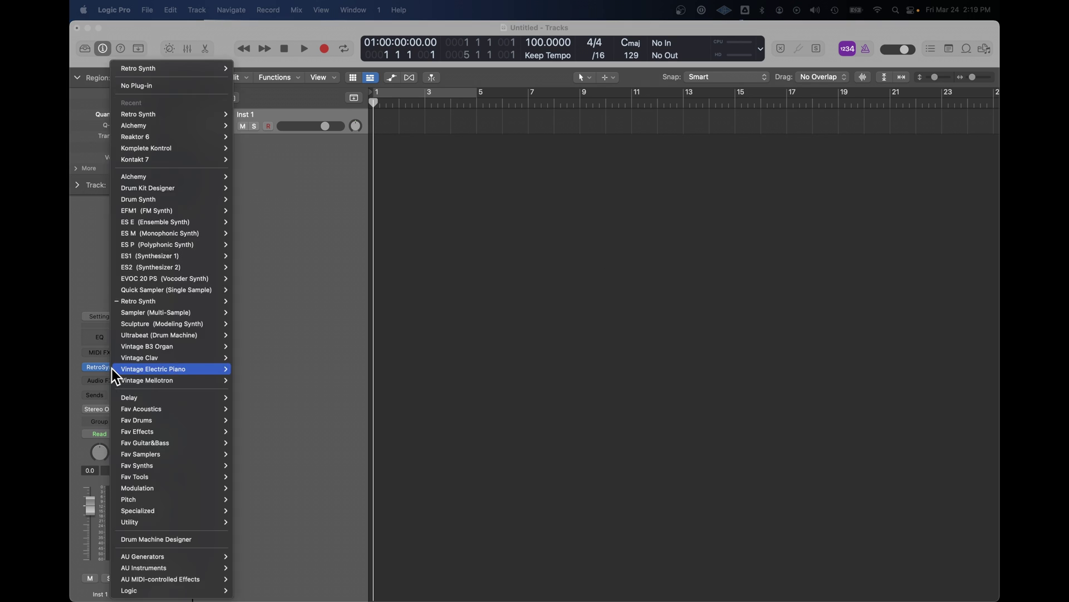
left_click(174, 539)
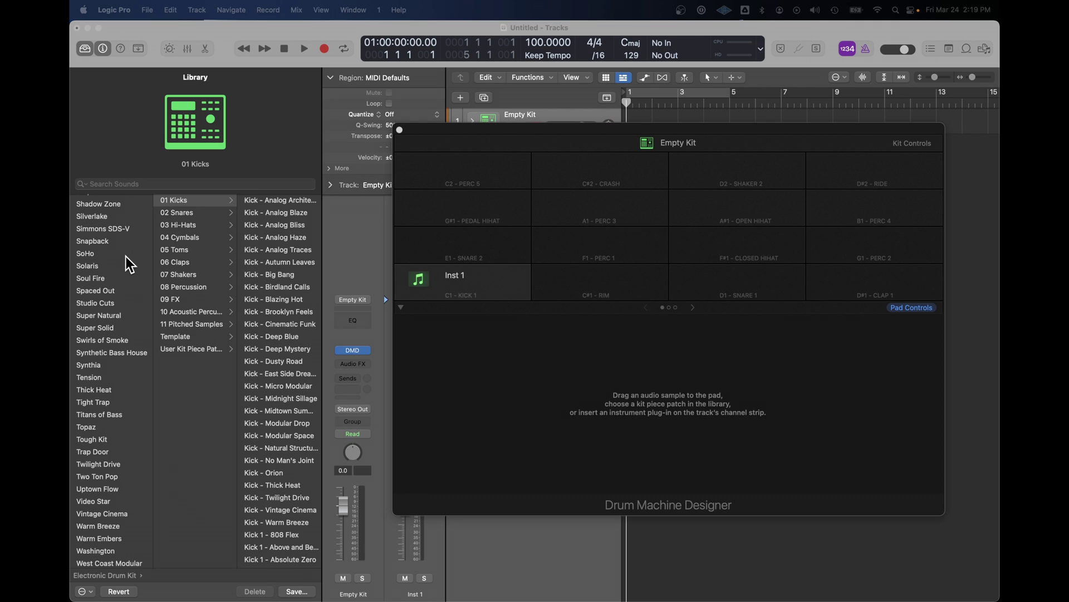
left_click(85, 48)
left_click_drag(579, 137, 257, 94)
- Switch to Finder and preview the kick samples from Kick-f 4.4 03 2023.aif through Kick-p 1.1 03 2023.aif
key("super+Tab")
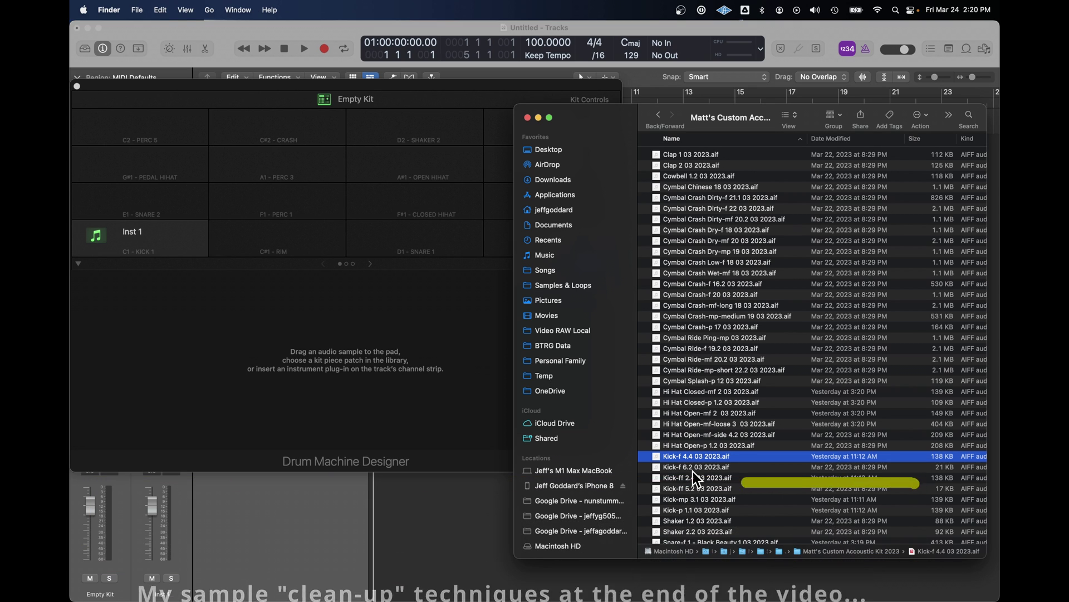
key("space")
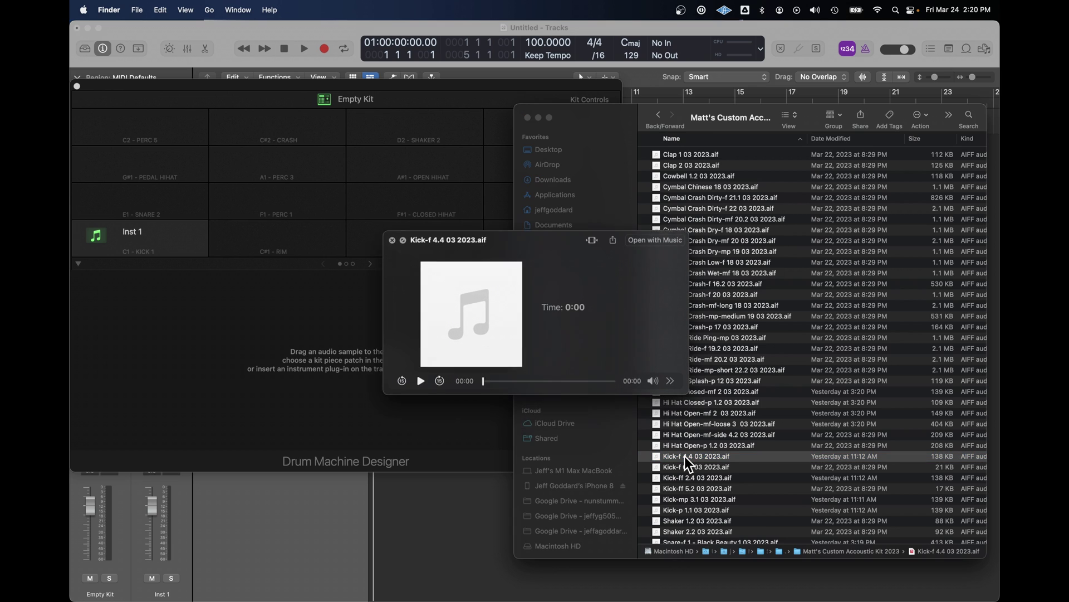
key("Down")
key("Down")
key("Down")
key("Down")
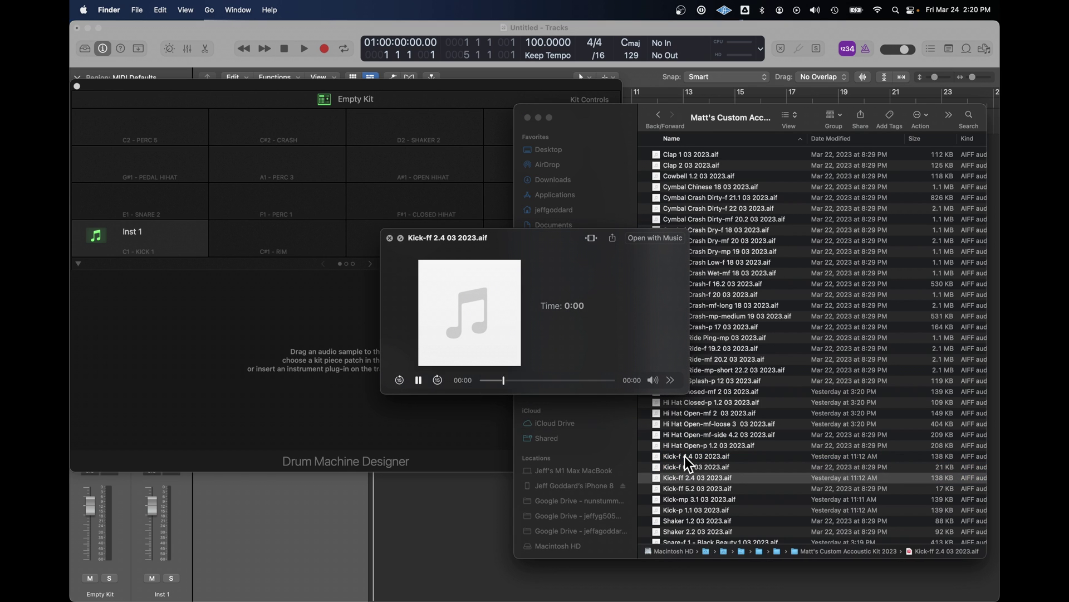
key("Down")
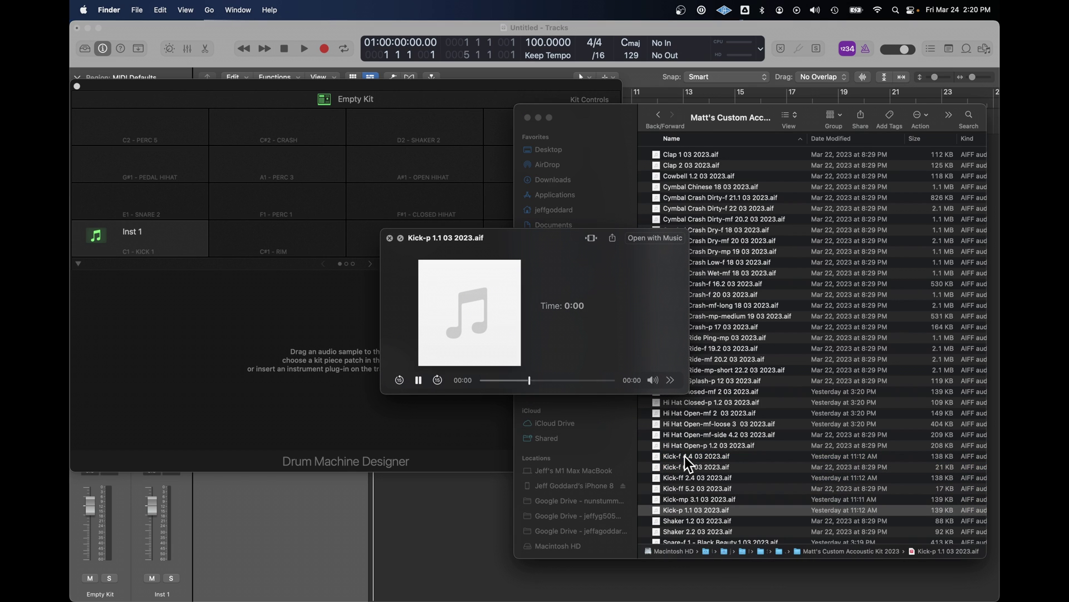
key("space")
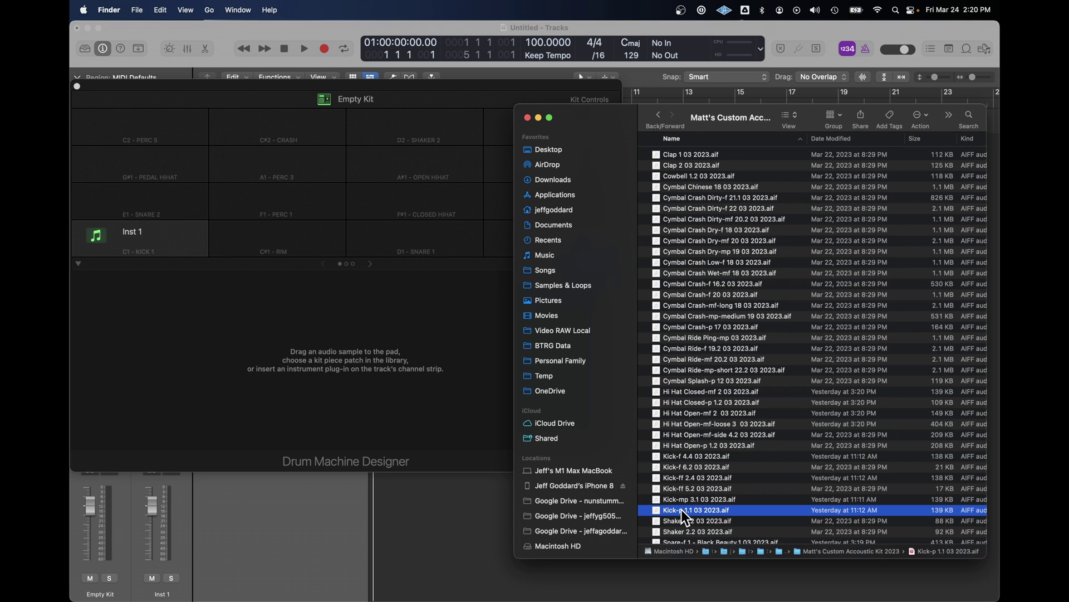
- Load Kick-p 1.1, Kick-mp 3.1, Kick-f 4.4 and Kick-ff 2.4 onto the C1, C#1, D1 and D#1 pads respectively
left_click_drag(681, 509, 153, 234)
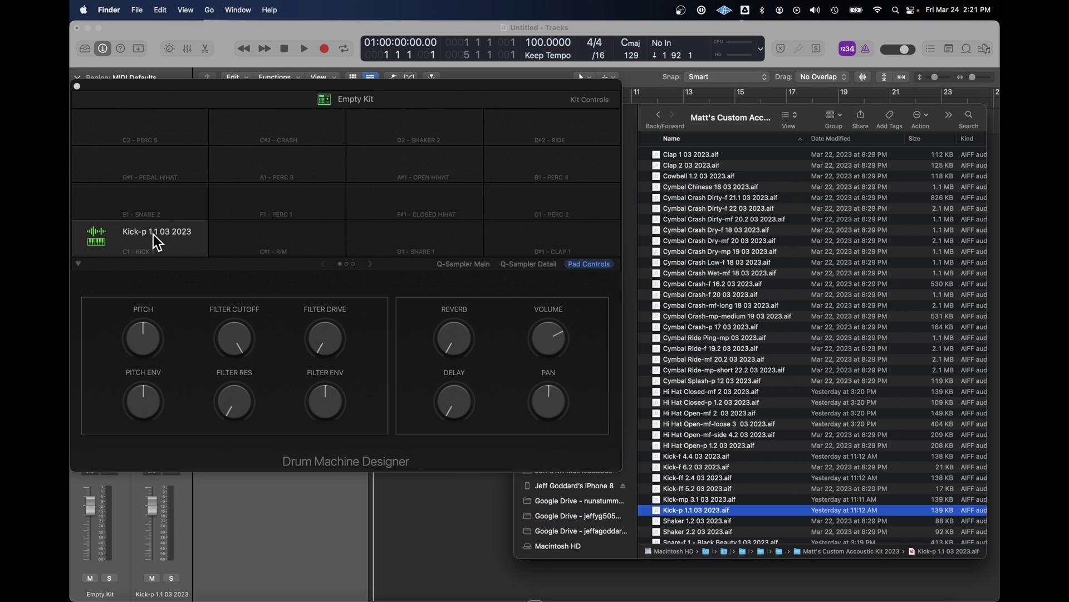
left_click(707, 499)
left_click_drag(696, 499, 282, 238)
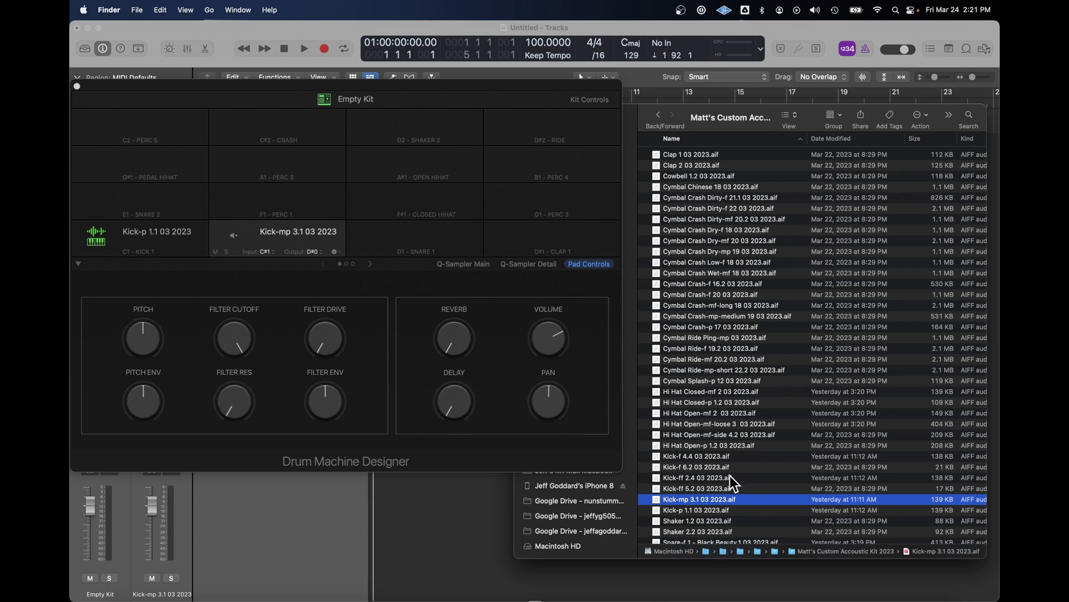
left_click(693, 457)
left_click_drag(706, 459, 433, 239)
left_click_drag(710, 477, 557, 238)
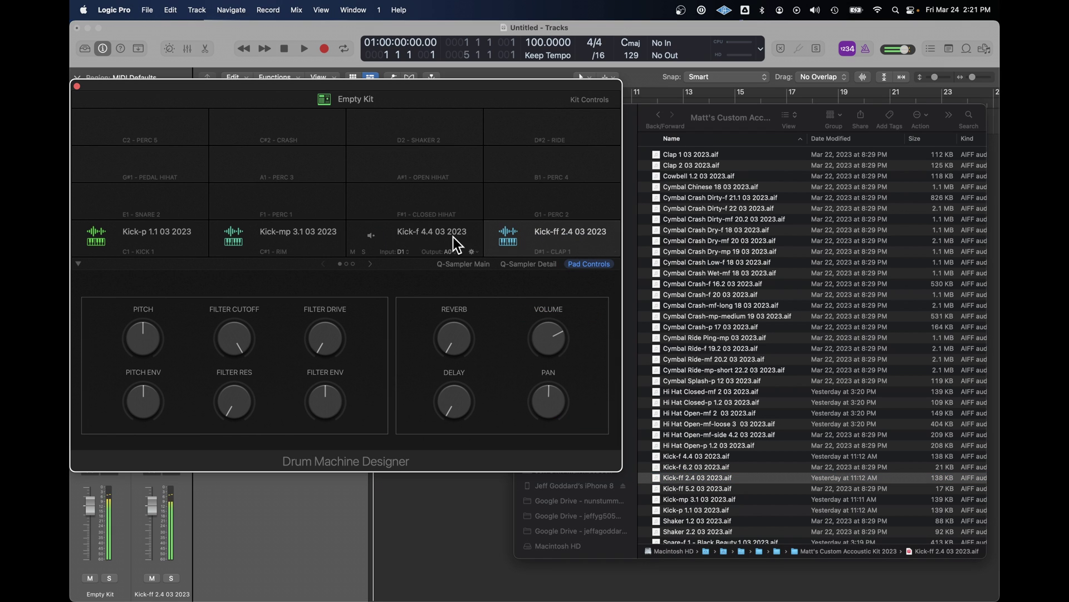
- Audition the Kick-f, Kick-mp and Kick-p pads in the new kit
left_click(372, 235)
left_click(234, 235)
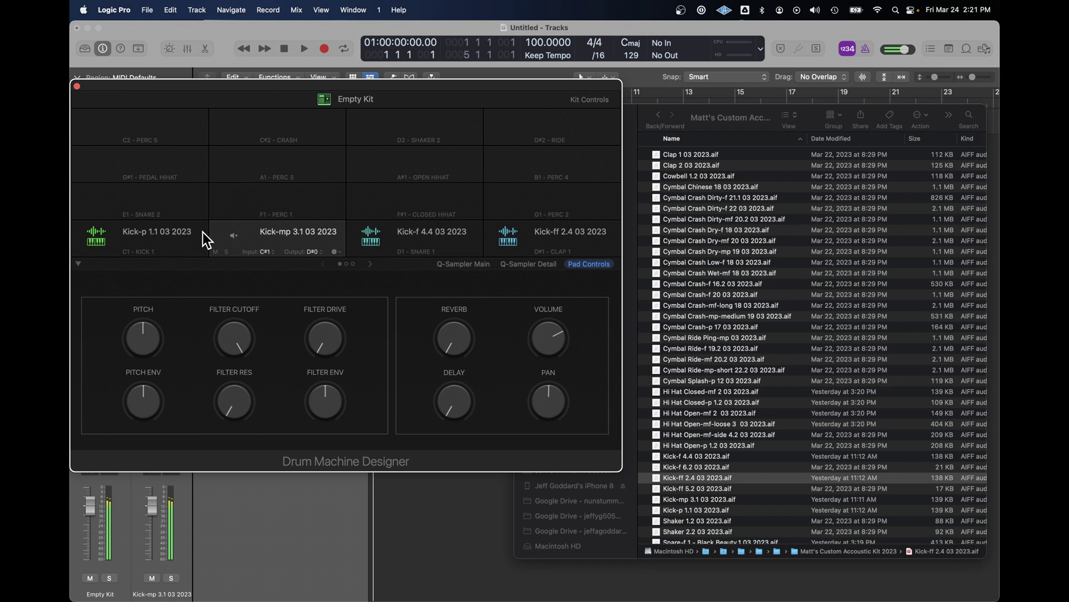
left_click(97, 235)
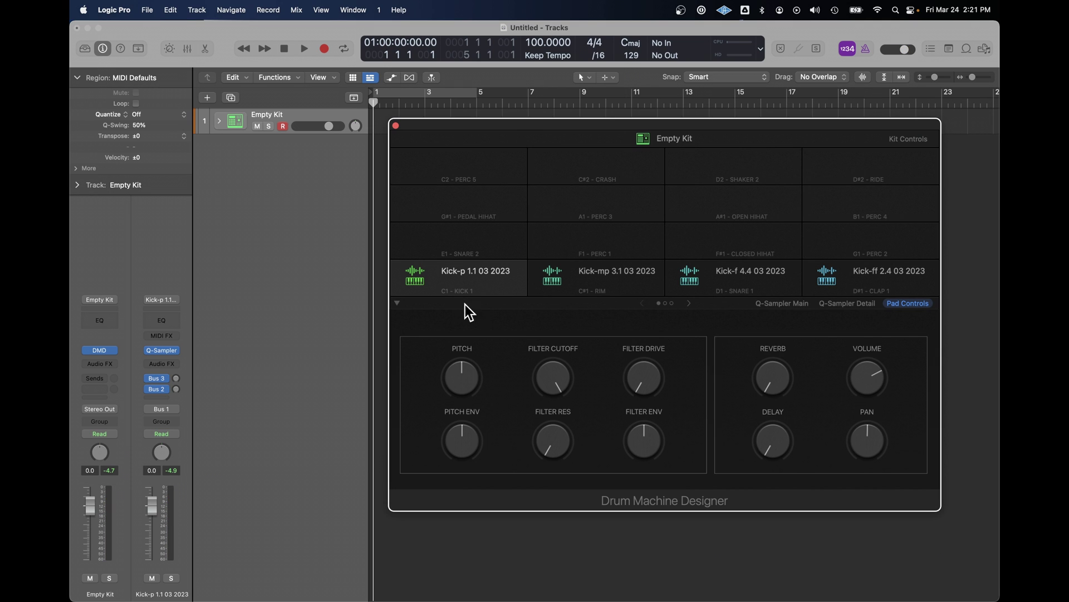
- Set the input note of the Kick-mp, Kick-f and Kick-ff pads to C1
mouse_move(447, 293)
mouse_move(610, 293)
left_click(584, 291)
left_click(671, 294)
left_click(724, 292)
left_click(807, 301)
left_click(863, 292)
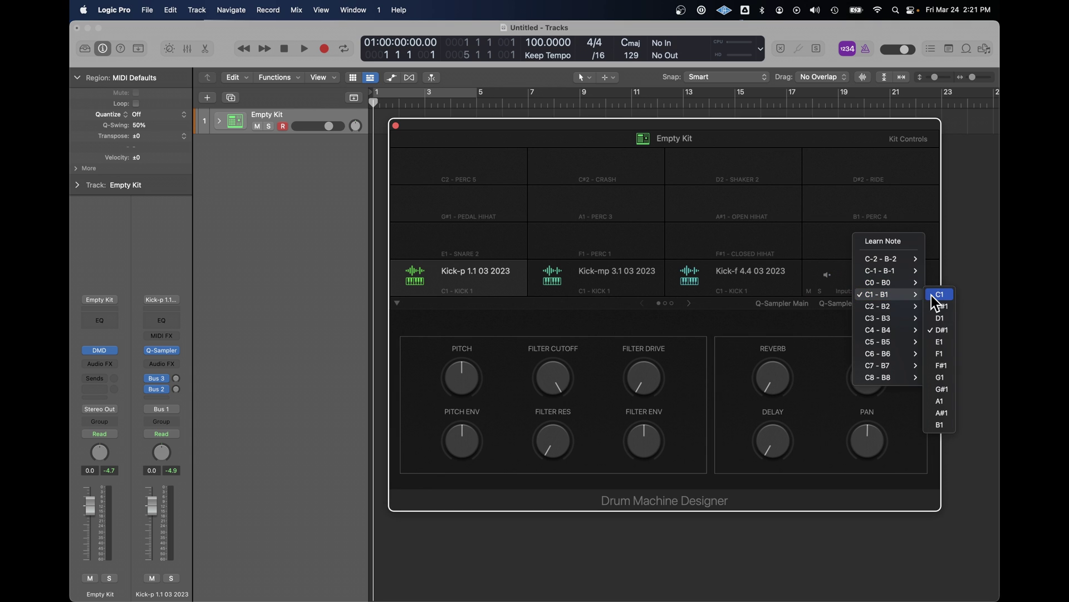
left_click(931, 295)
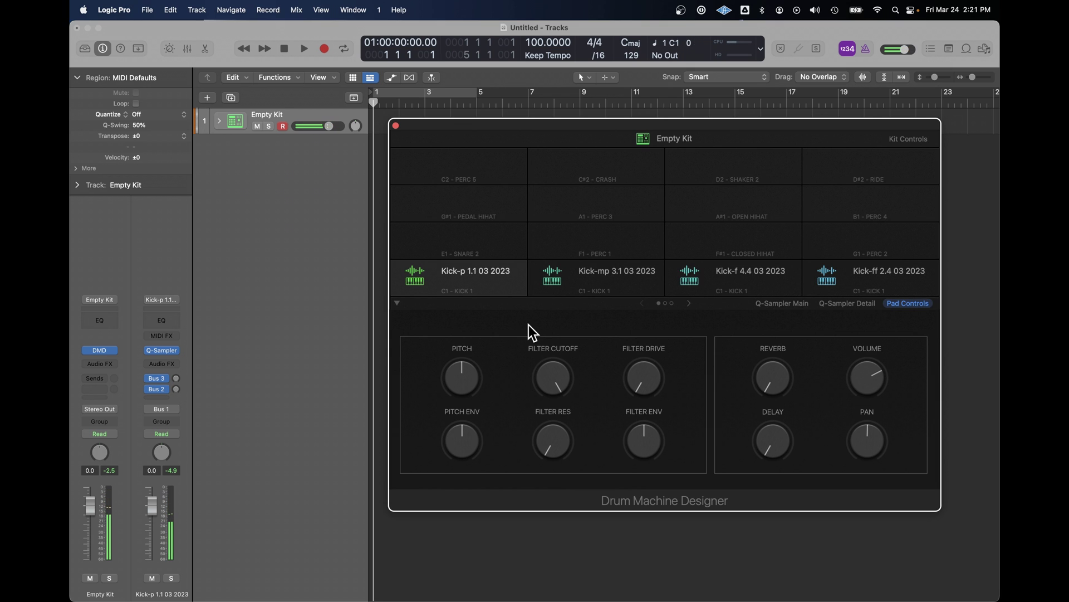
- Expand the Empty Kit track stack and set the Kick-p 1.1 track's velocity limit to 1–100
left_click(218, 121)
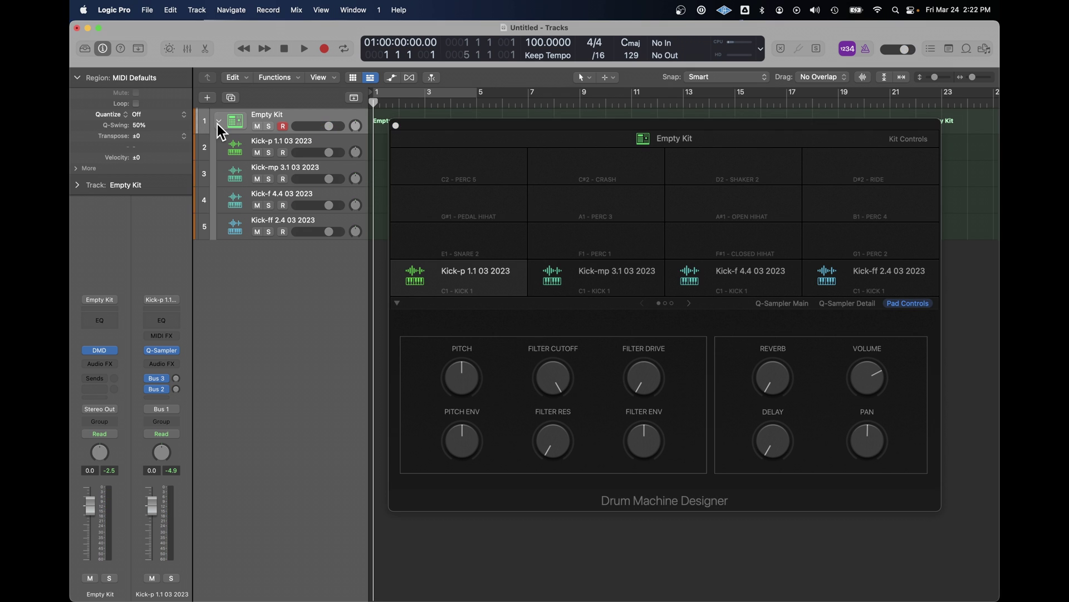
left_click(284, 144)
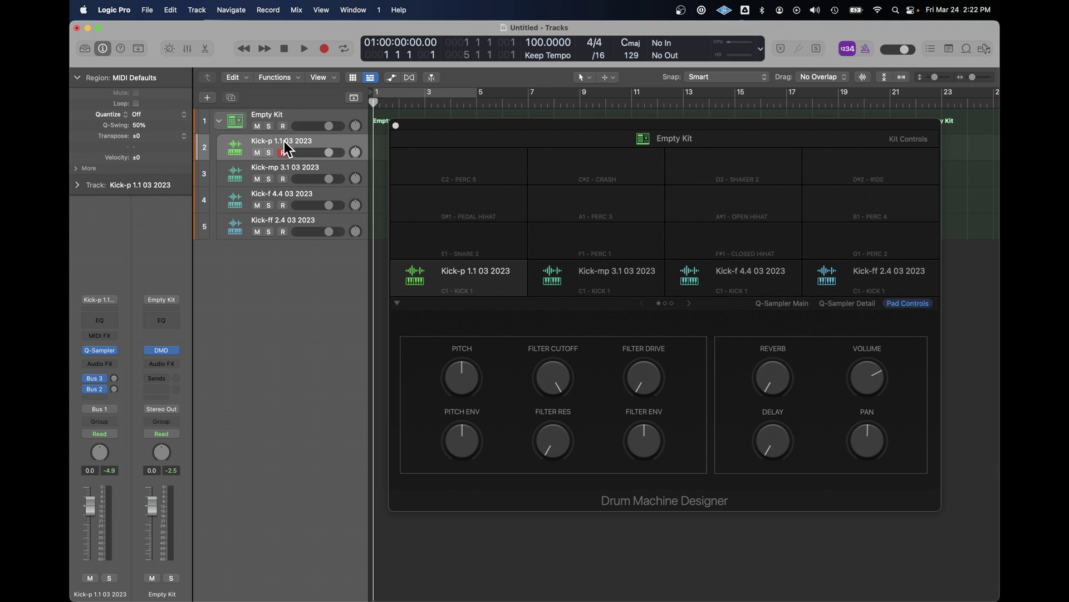
left_click(76, 186)
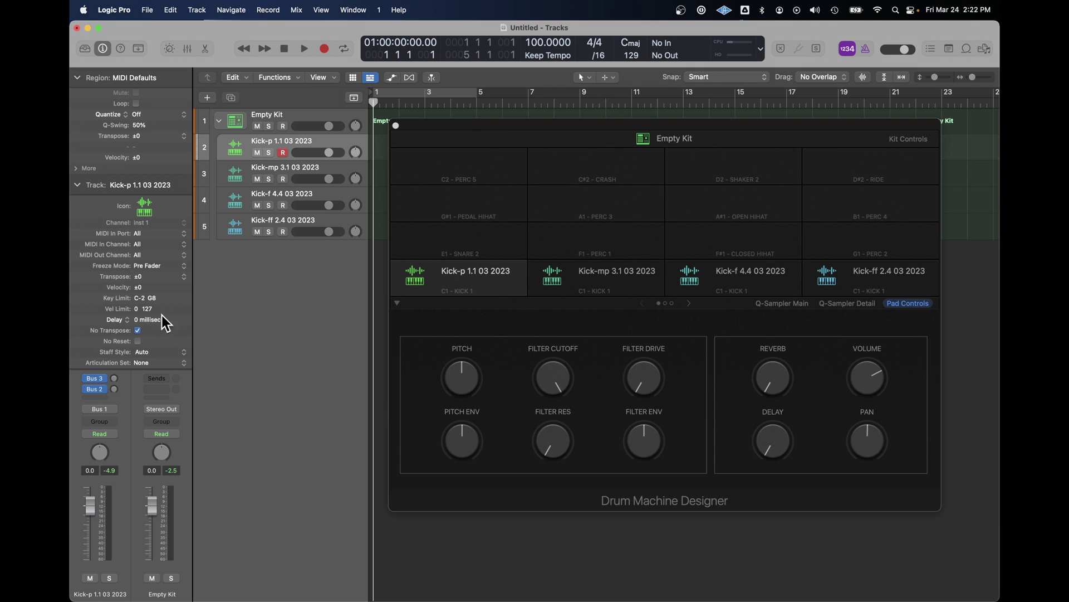
double_click(144, 310)
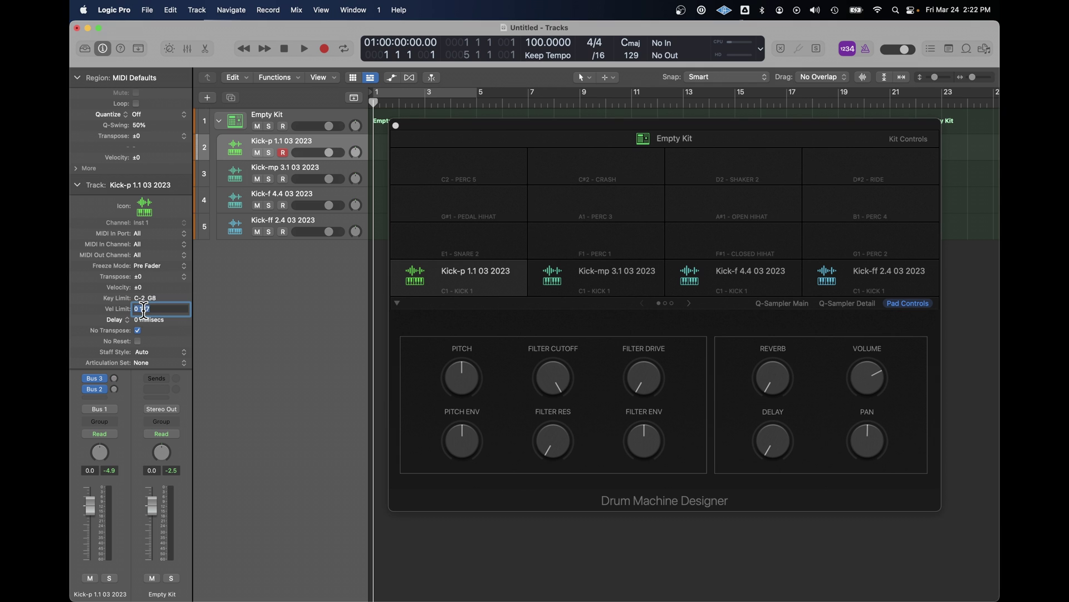
type("1 10-0-")
key("BackSpace")
key("BackSpace")
key("BackSpace")
type("0")
- Set the velocity limit of the Kick-mp 3.1 track to 40–110
left_click(291, 169)
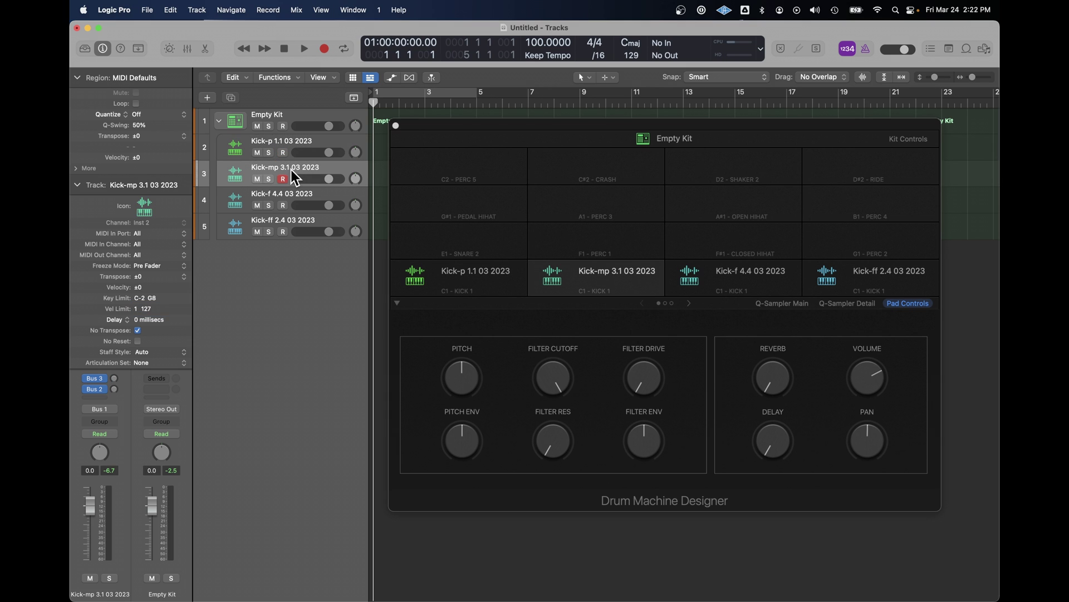
double_click(145, 309)
type("40")
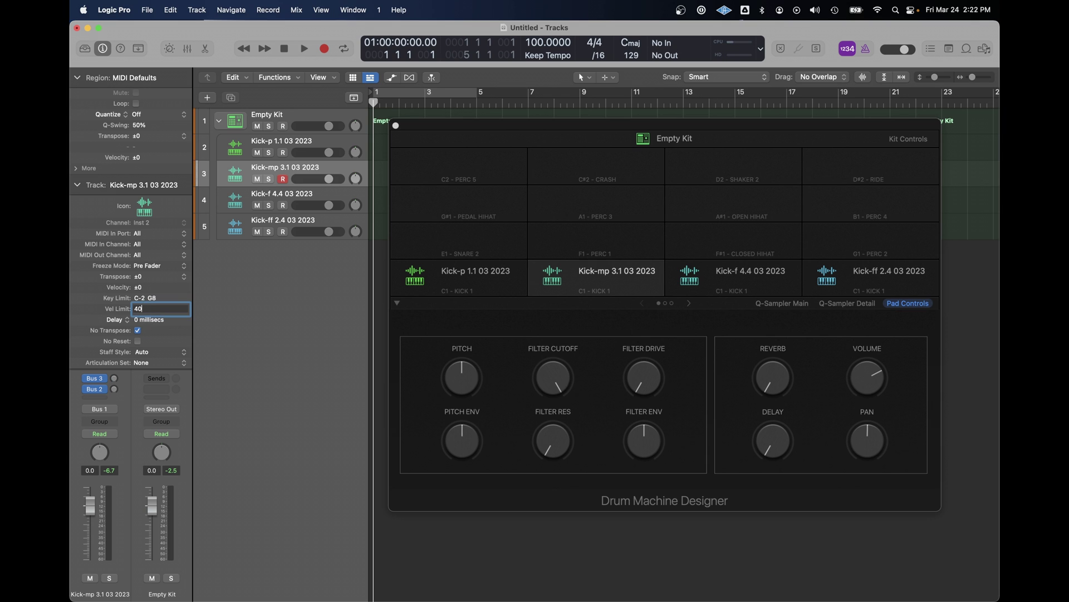
type(" 110")
key("Return")
- Set the velocity limit of the Kick-f 4.4 track to 80–127
key("Down")
double_click(136, 309)
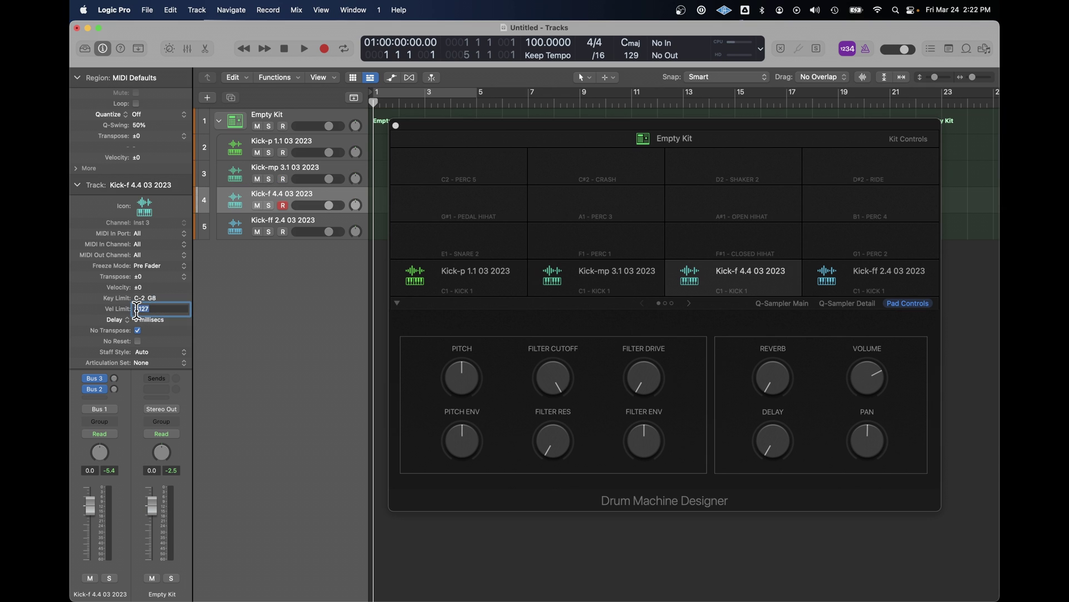
type("80")
type(" 127")
key("Return")
- Set the velocity limit of the Kick-ff 2.4 track to 110–127
left_click(280, 227)
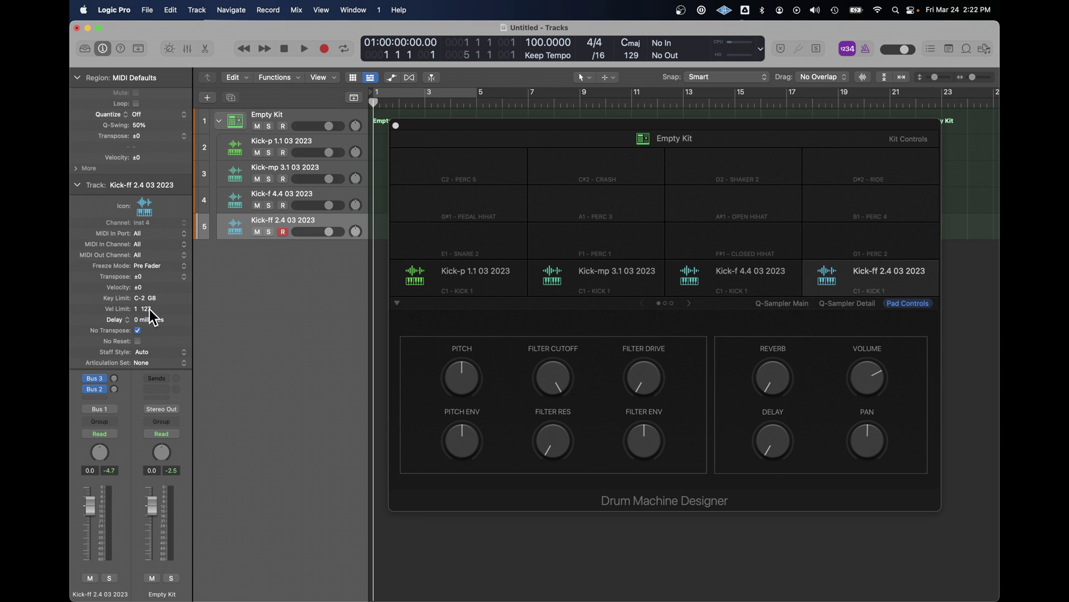
double_click(138, 309)
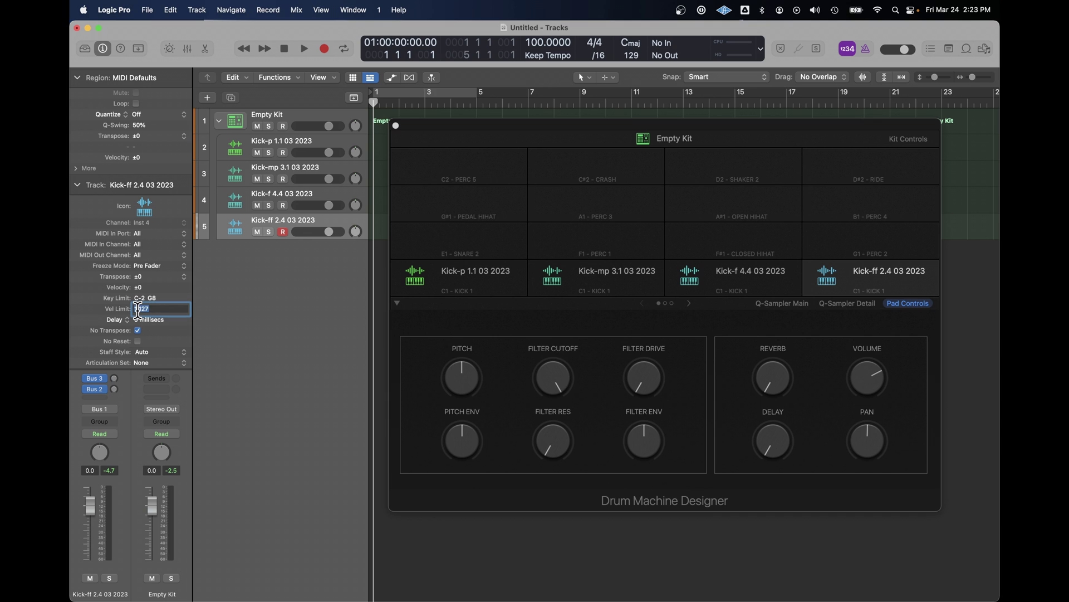
type("110 127")
key("Return")
- Compare playing the Kick-p 1.1 sub-track with playing the Empty Kit main track, ending with the main track selected
left_click(295, 118)
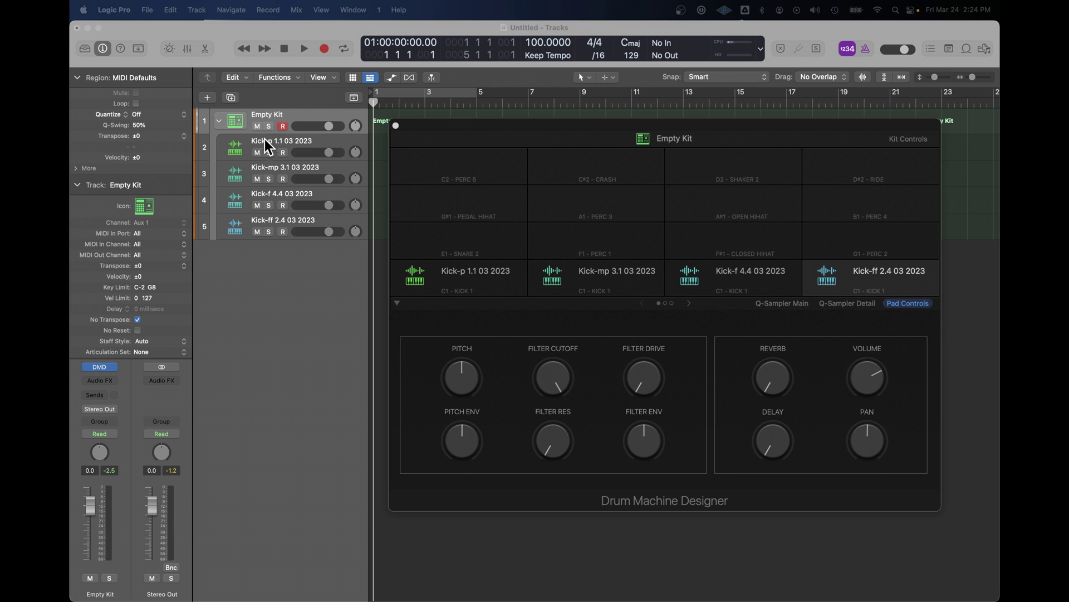
left_click(282, 142)
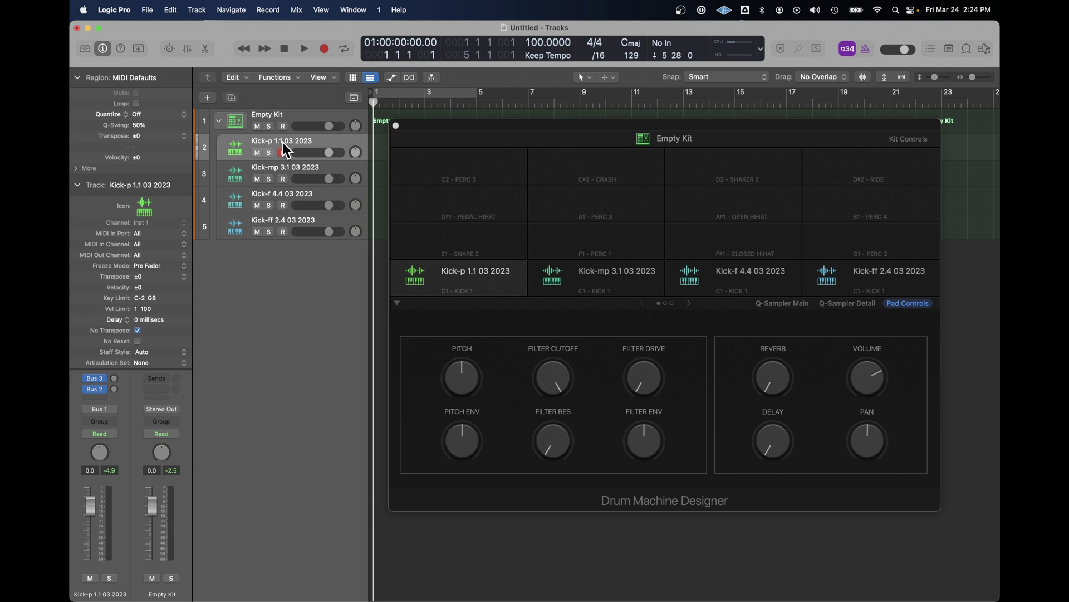
left_click(299, 112)
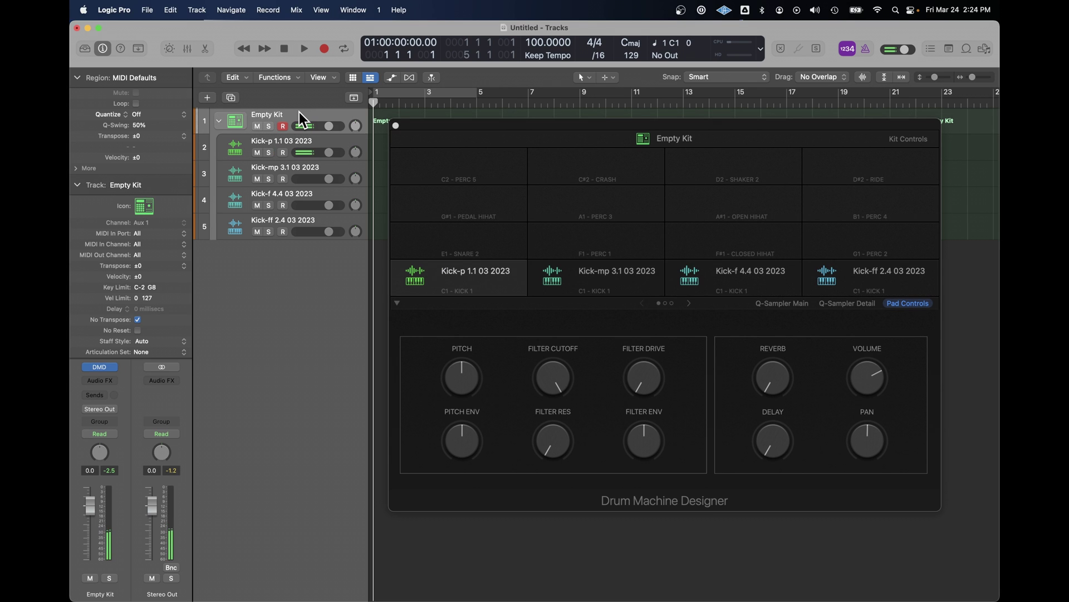
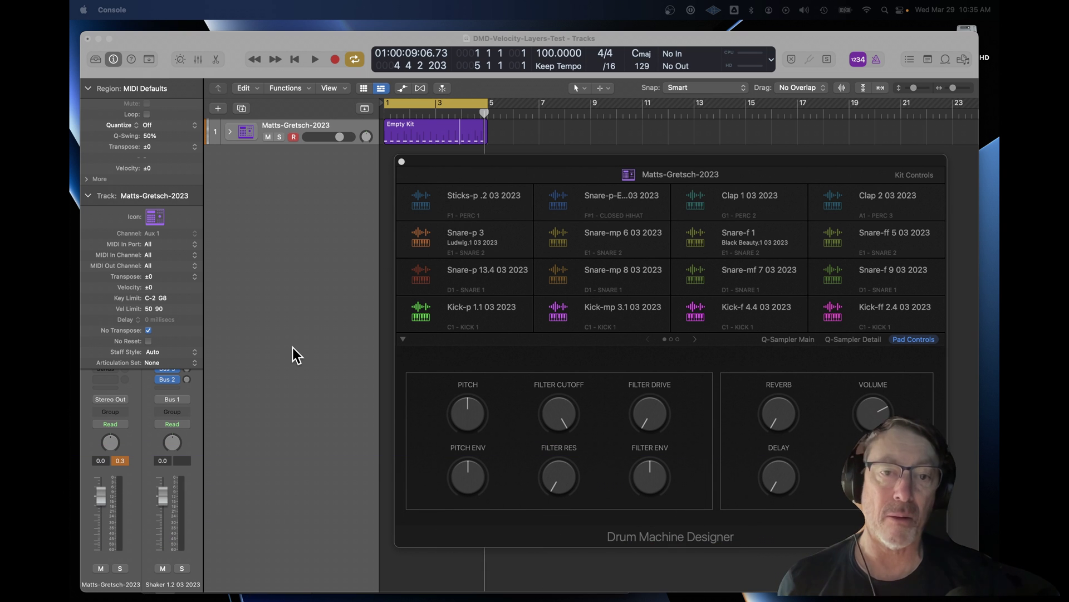
- Audition the four kick pads in the completed Gretsch kit in the DMD-Velocity-Layers-Test project
left_click(485, 310)
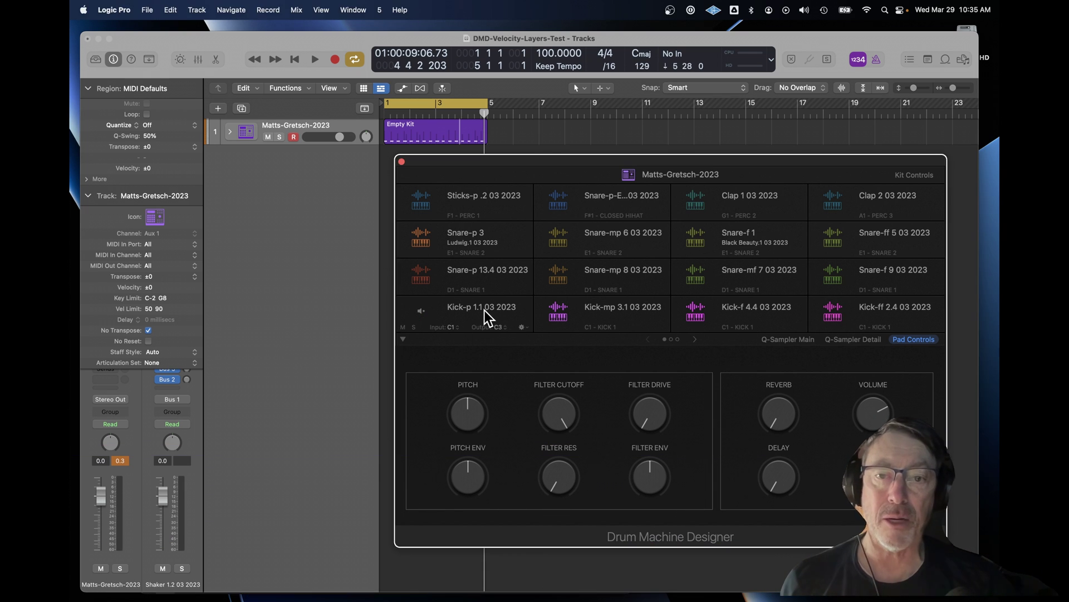
left_click(628, 310)
left_click(746, 300)
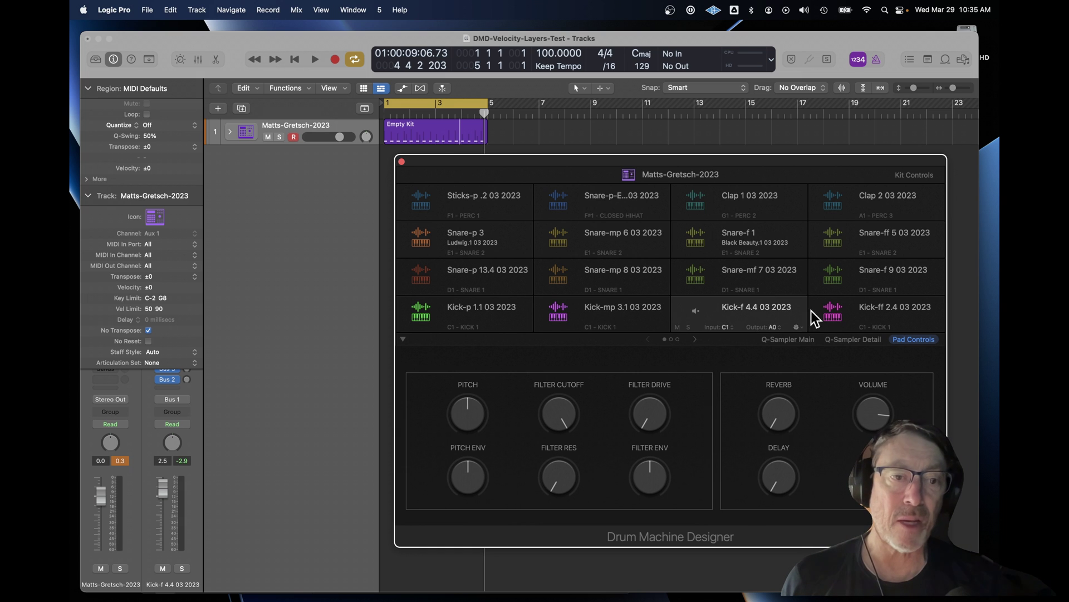
left_click(894, 312)
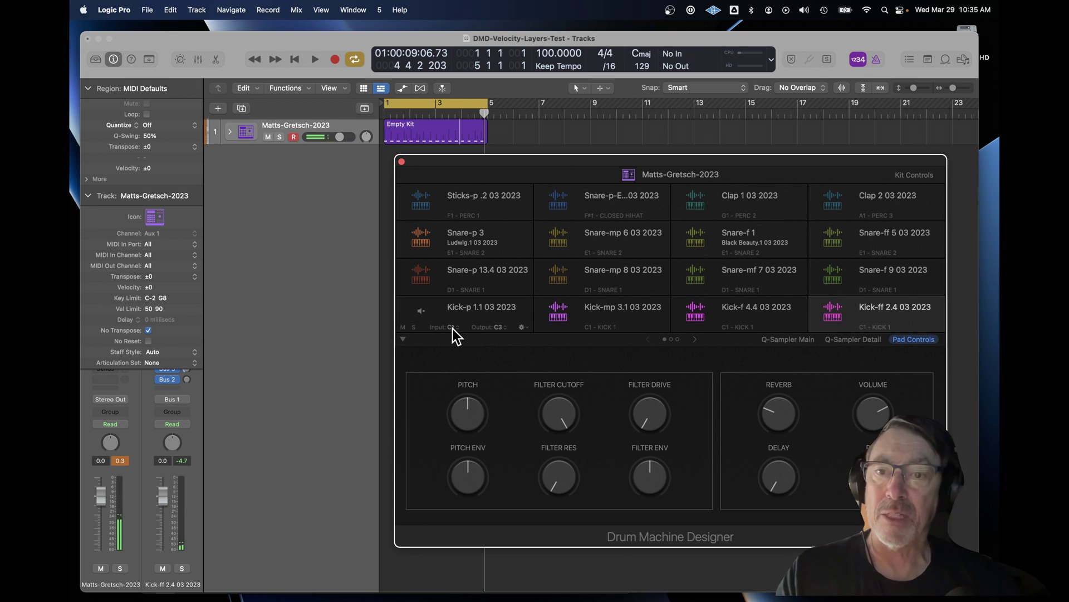
left_click(483, 317)
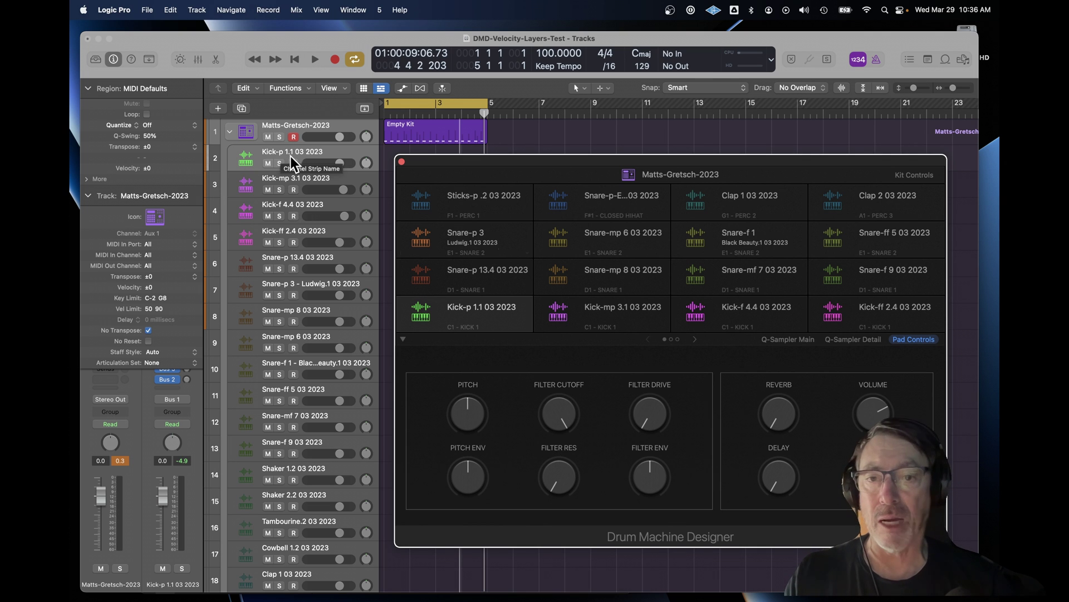
- Check the velocity limits of the Kick-p 1.1 and Kick-mp 3.1 sub-tracks against the kit's main track
left_click(611, 313)
left_click(495, 313)
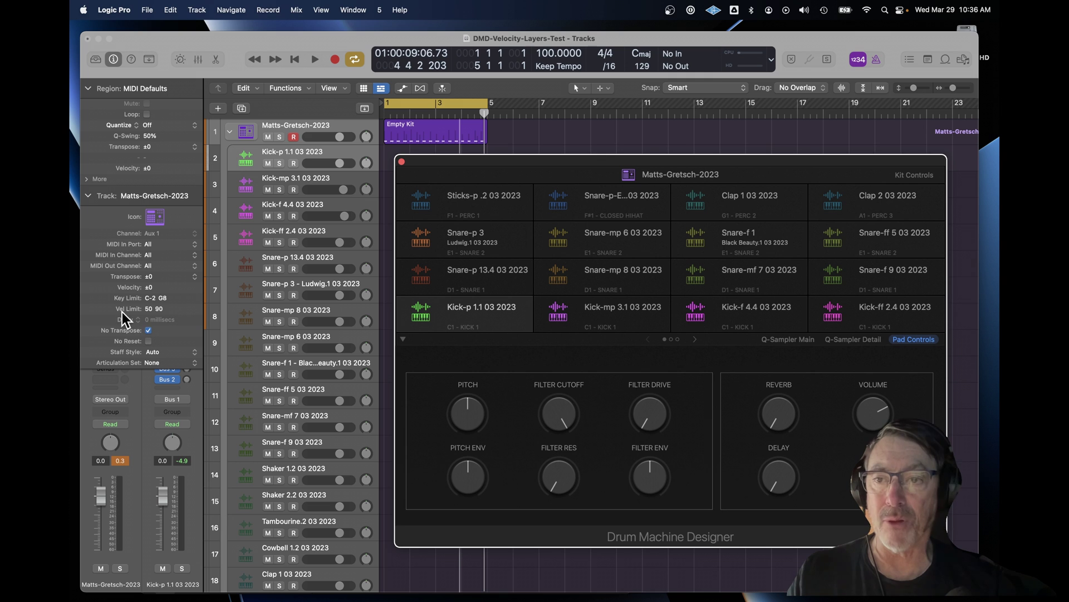
left_click(280, 154)
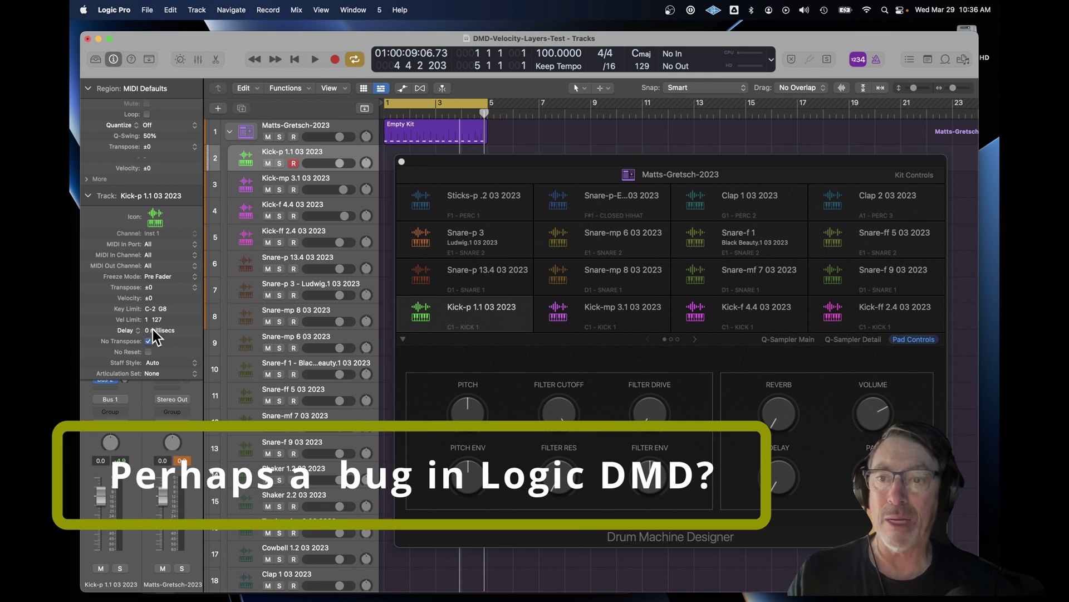
left_click(147, 340)
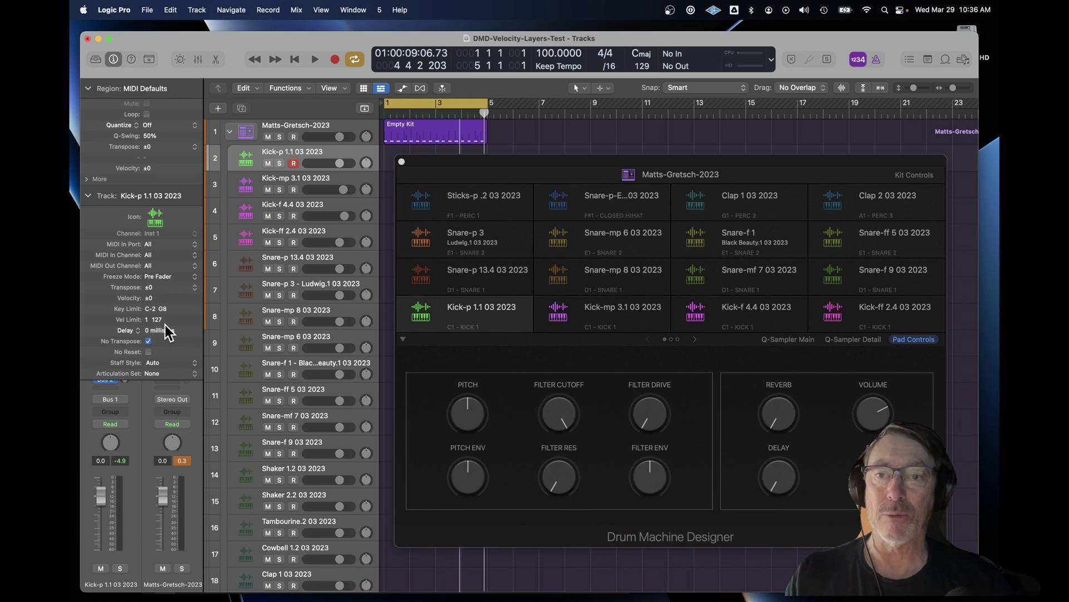
left_click(635, 317)
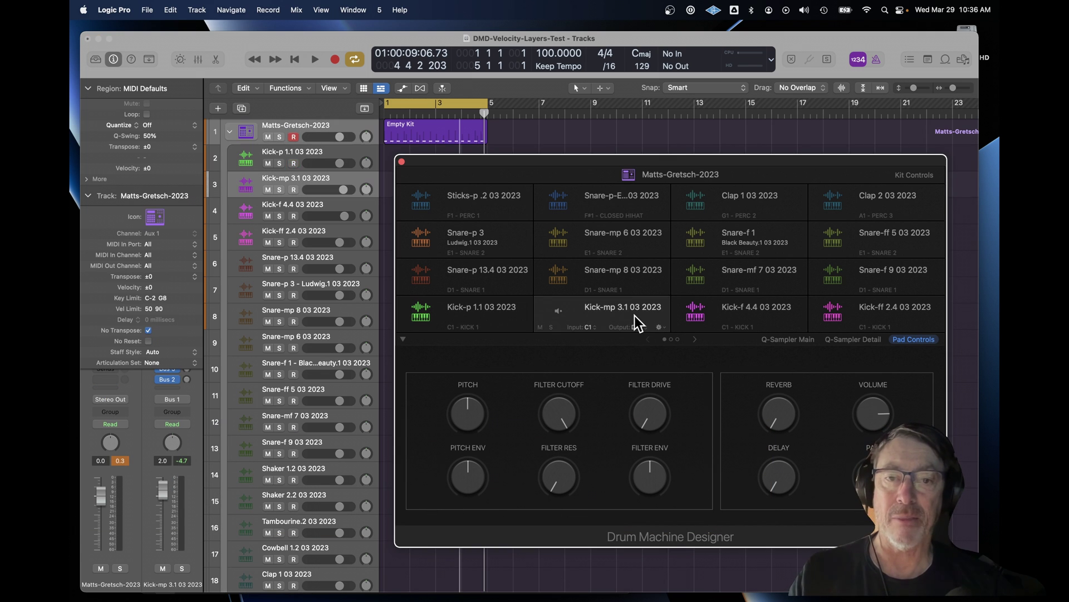
left_click(293, 181)
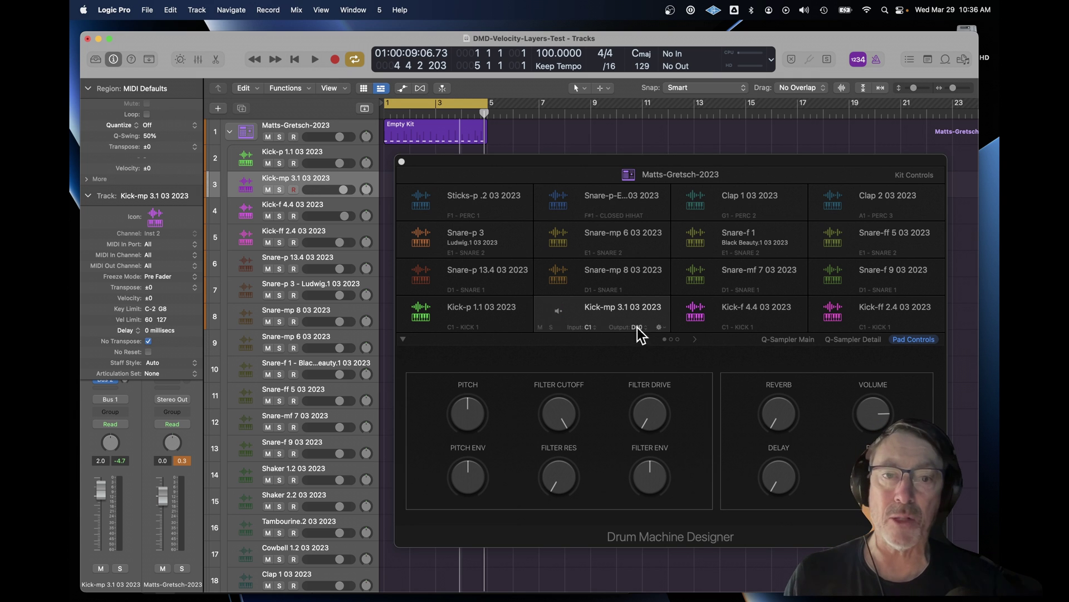
- Check the velocity limits of the Kick-f 4.4 and Kick-ff 2.4 sub-tracks in the Gretsch kit
left_click(753, 308)
left_click(290, 203)
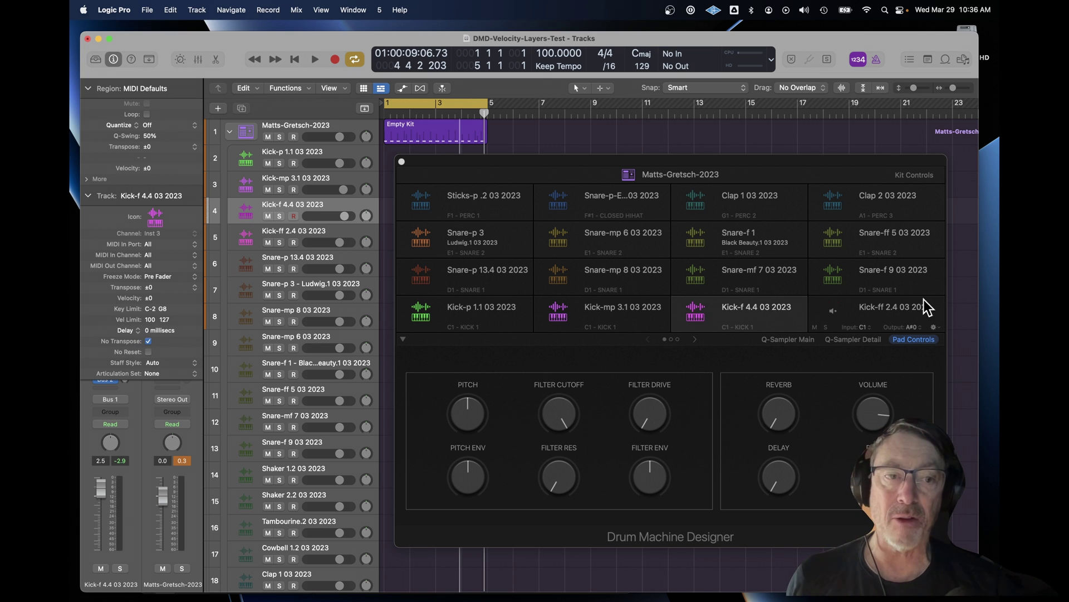
left_click(885, 310)
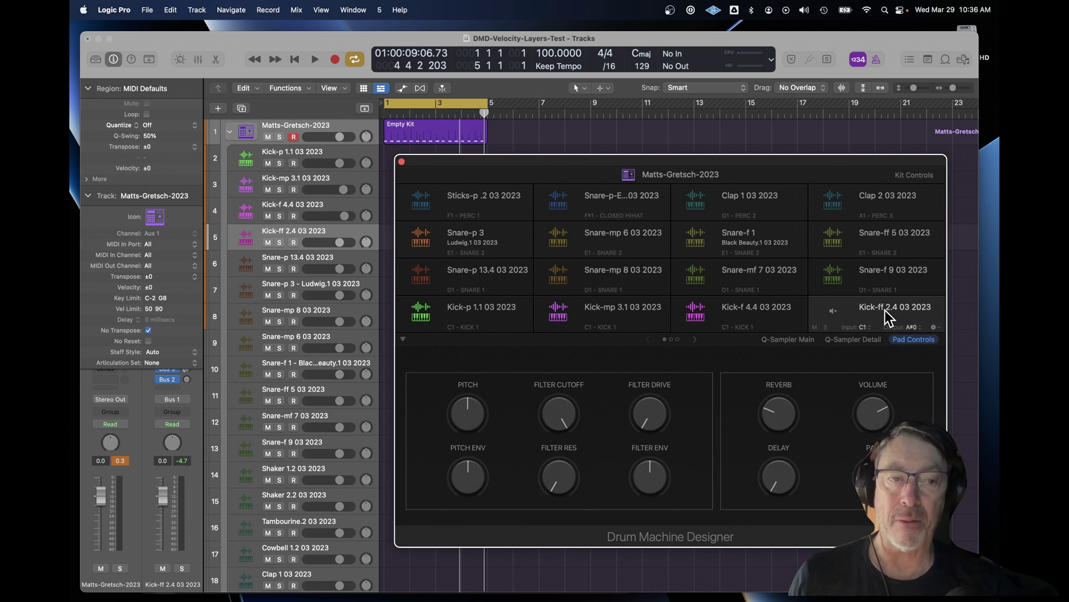
left_click(295, 235)
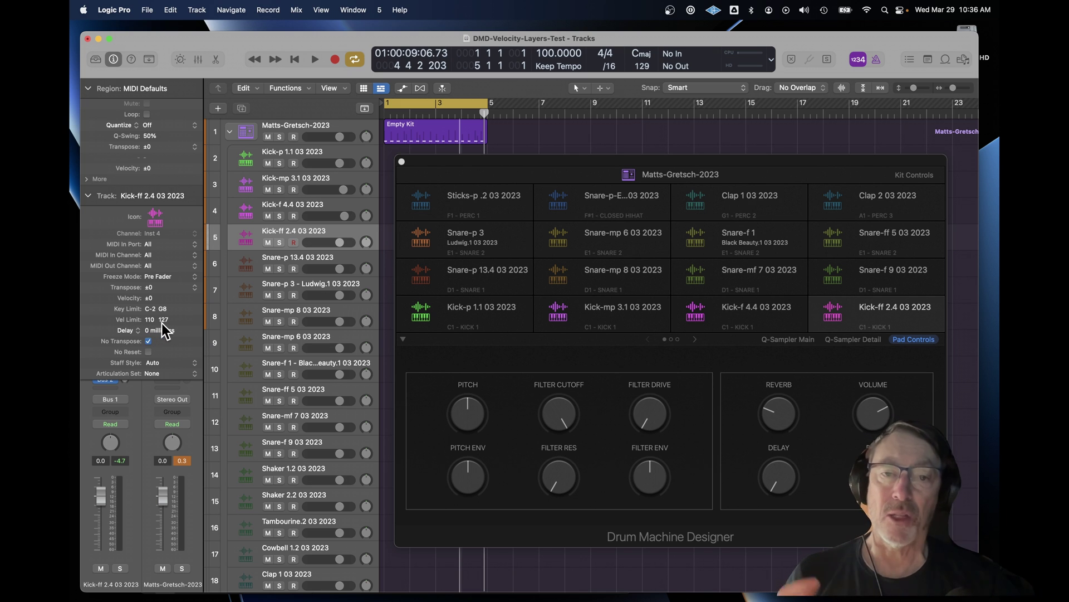
mouse_move(513, 322)
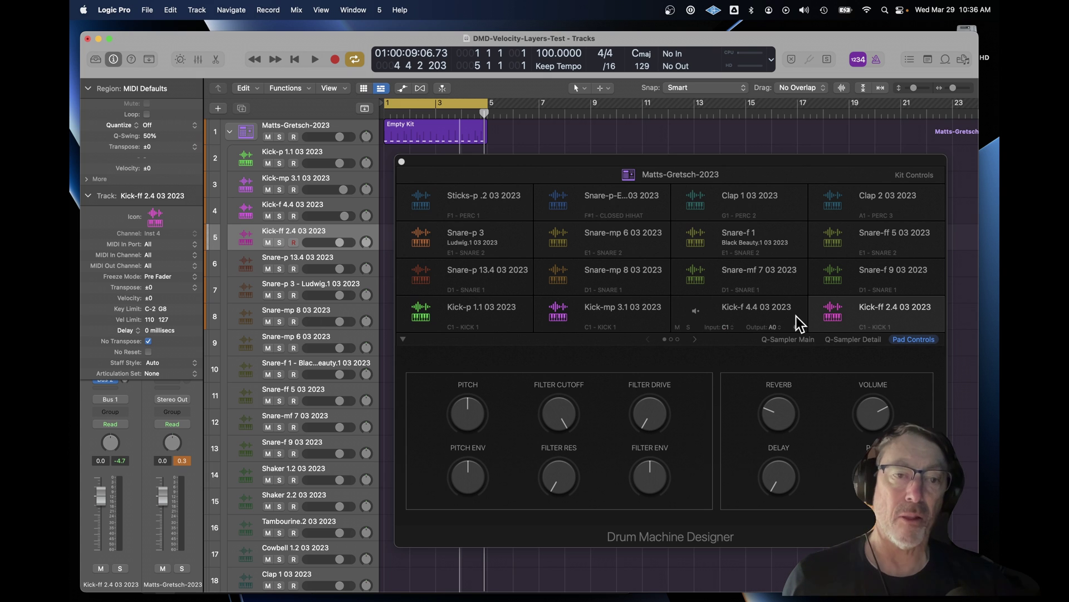
mouse_move(877, 305)
mouse_move(479, 315)
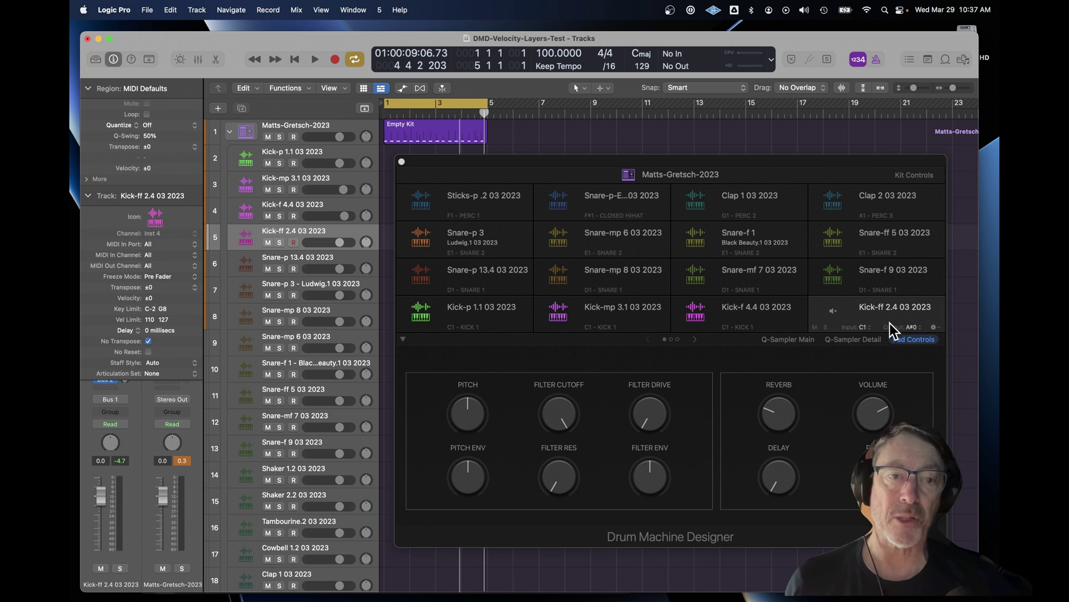
- Audition the layered snares on D1 and E1, using the Snare-p 13.4 and Snare-p 3 Ludwig pads
left_click(473, 273)
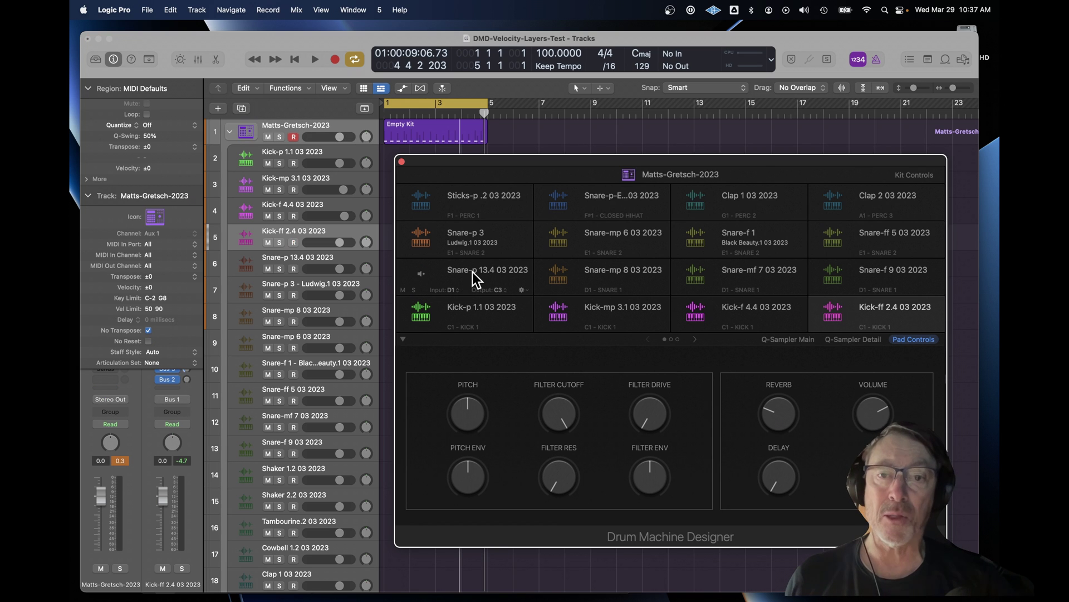
left_click(473, 272)
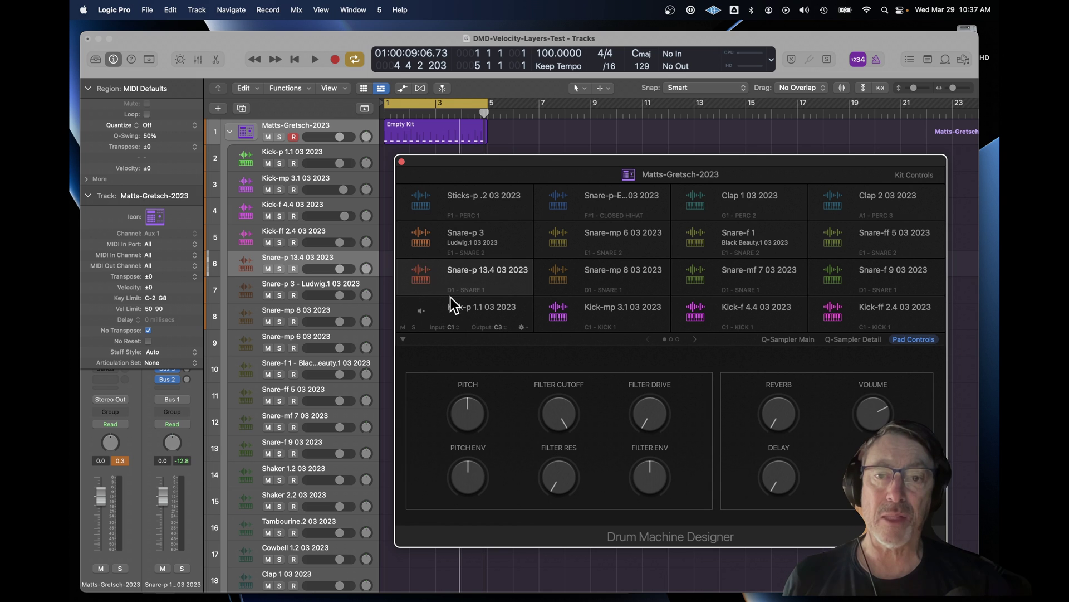
mouse_move(590, 276)
mouse_move(729, 278)
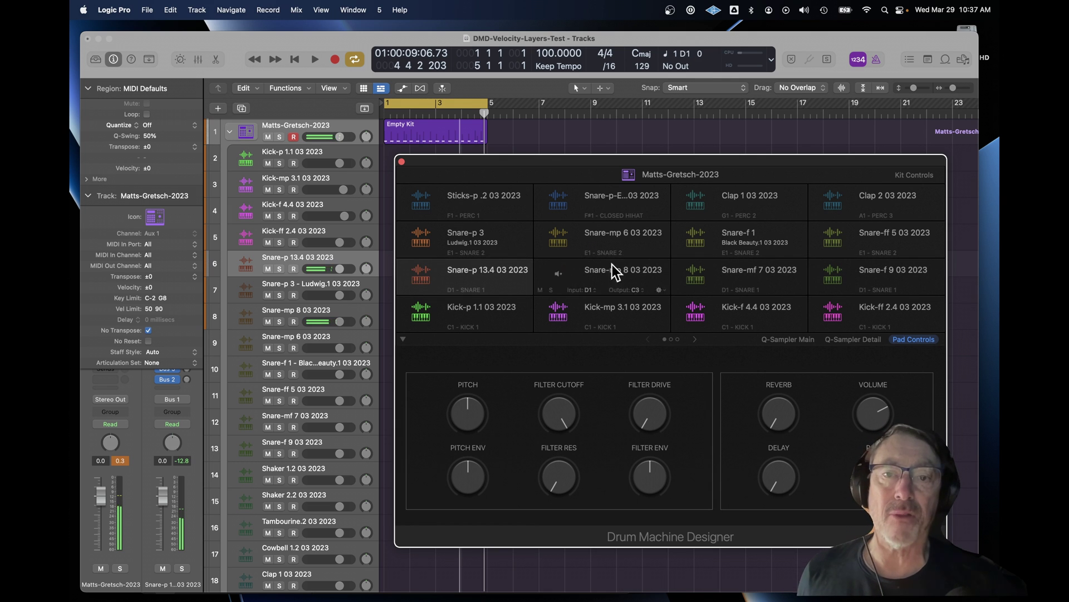
left_click(512, 239)
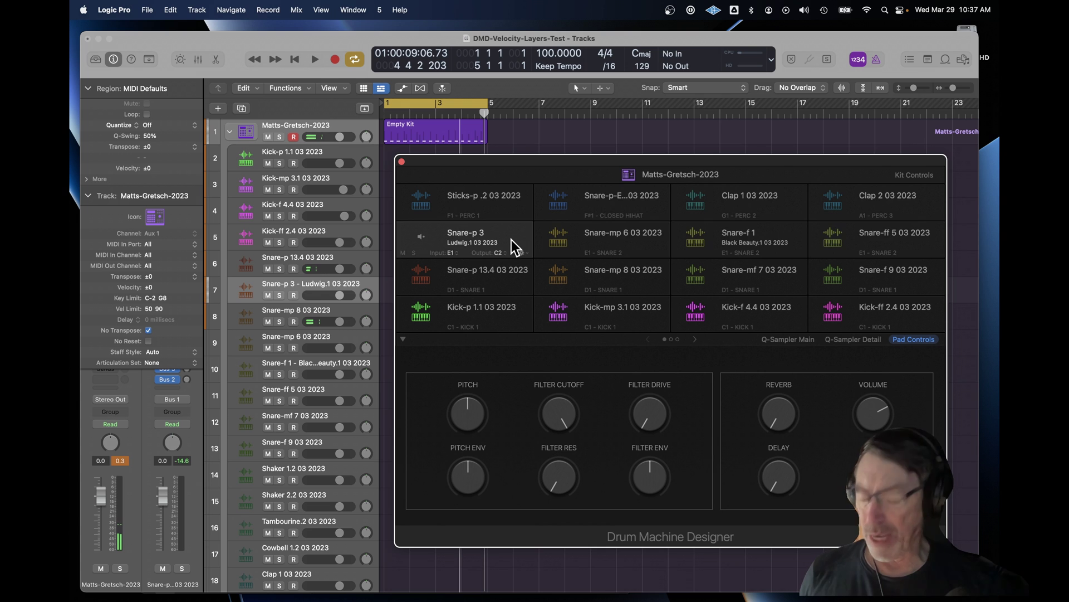
left_click(511, 240)
left_click(511, 240)
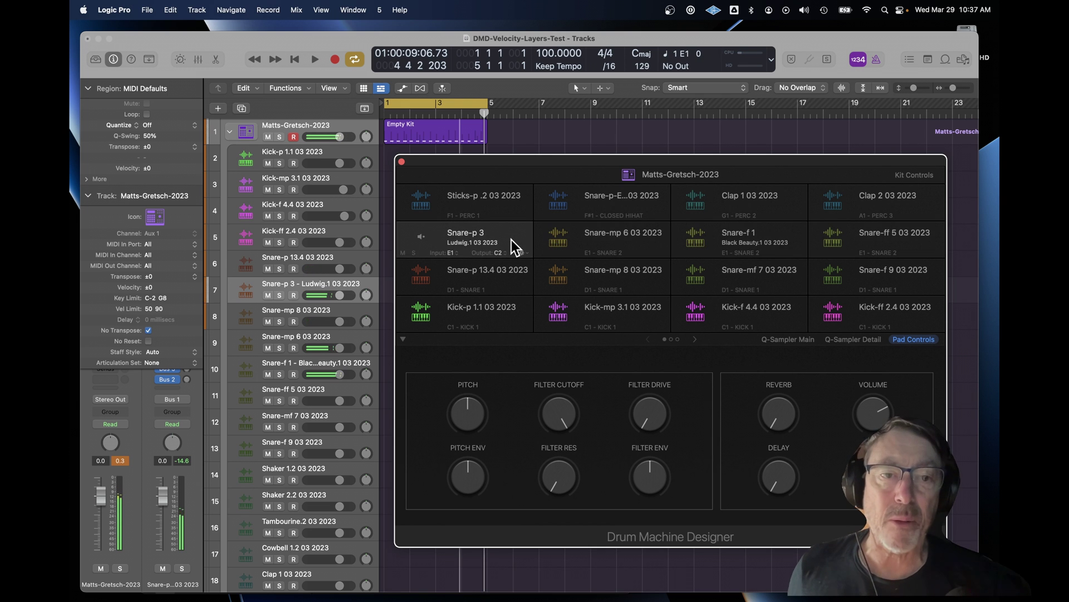
mouse_move(820, 231)
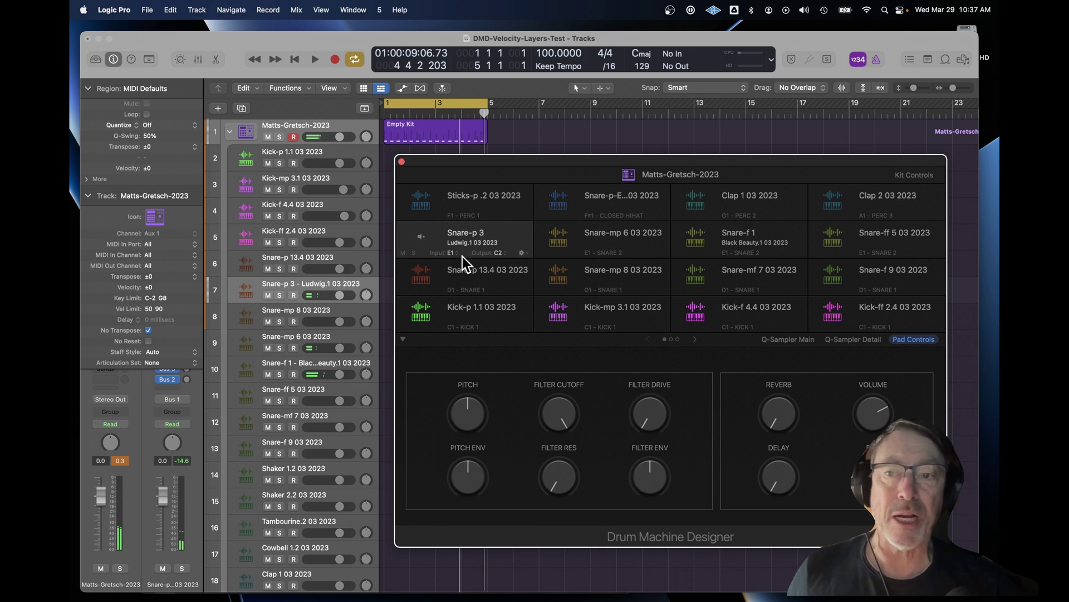
mouse_move(455, 263)
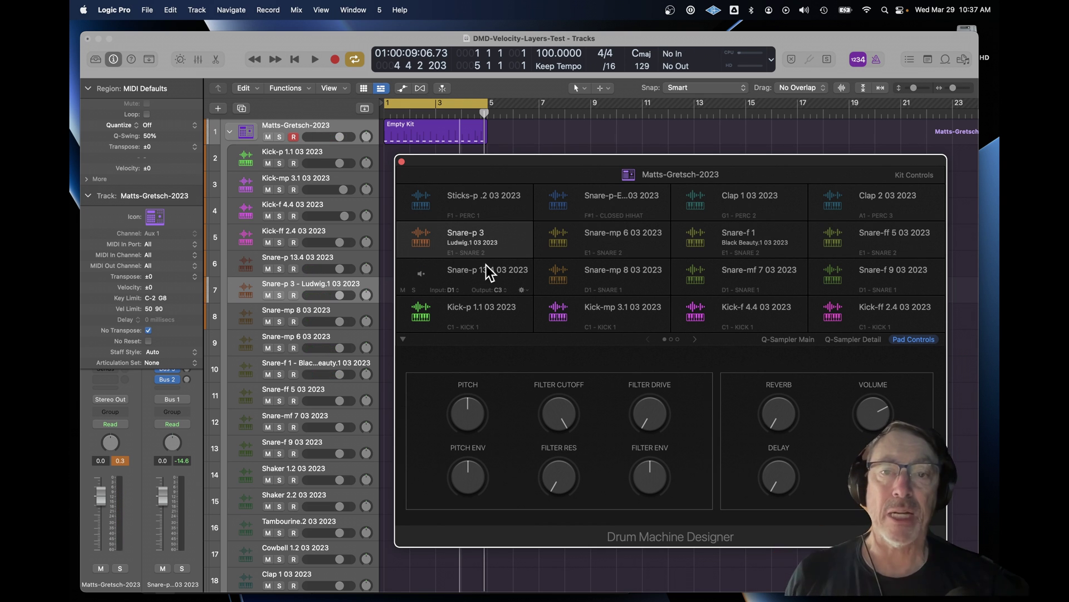
- Audition the Sticks-p pad, the Snare-p pad on F#1, and the Clap 1 and Clap 2 pads
left_click(488, 201)
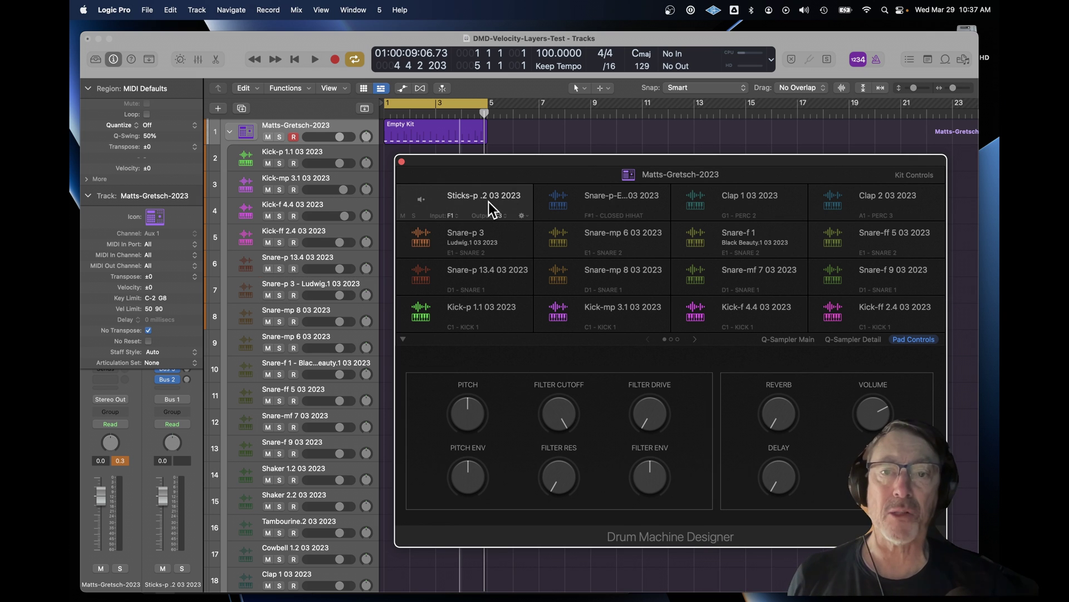
left_click(424, 201)
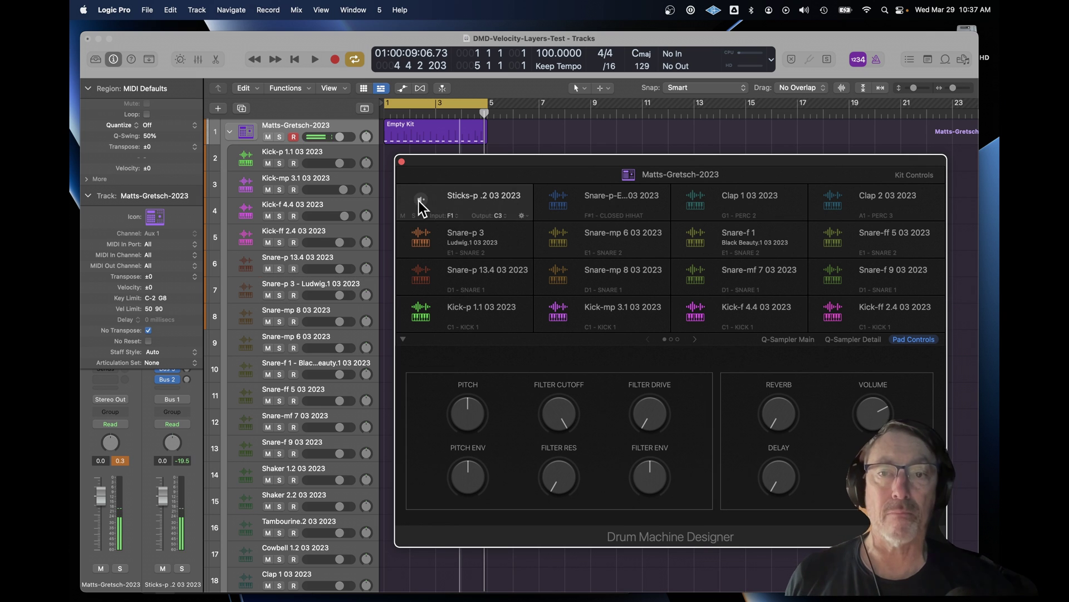
left_click(640, 206)
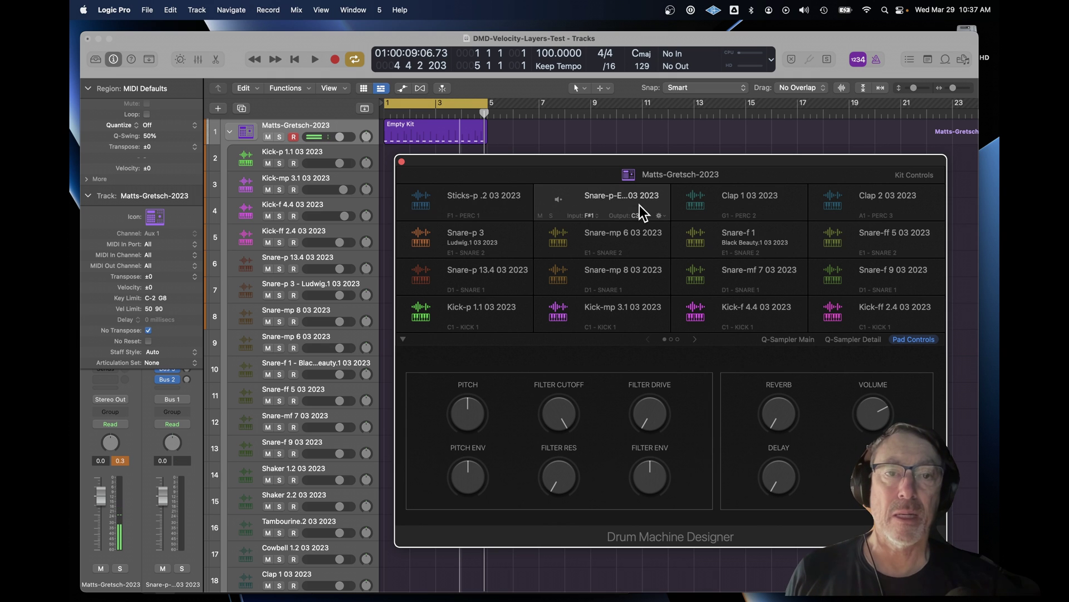
left_click(557, 201)
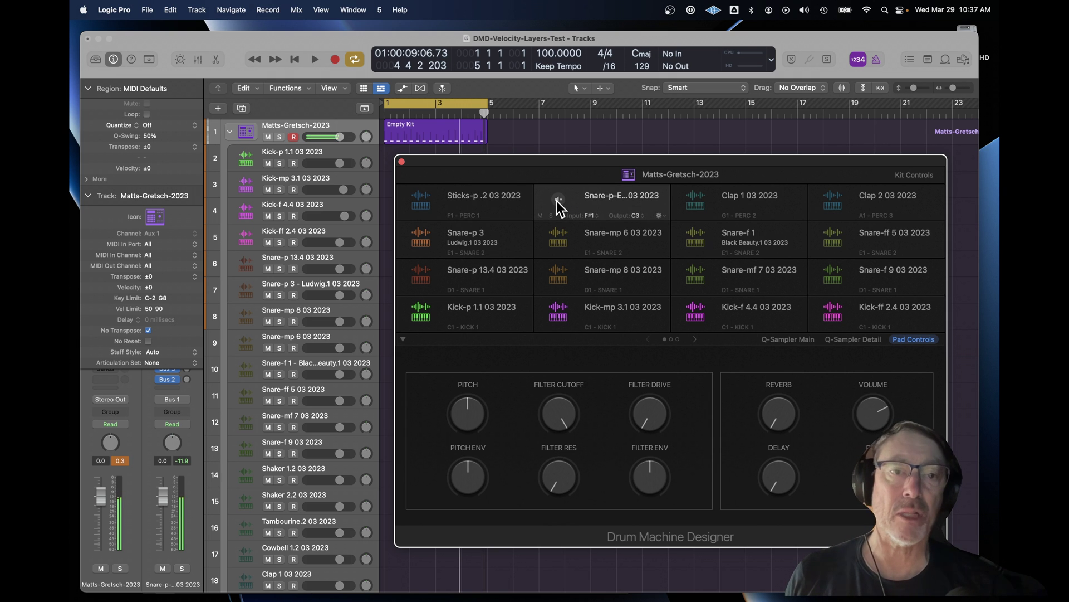
left_click(696, 201)
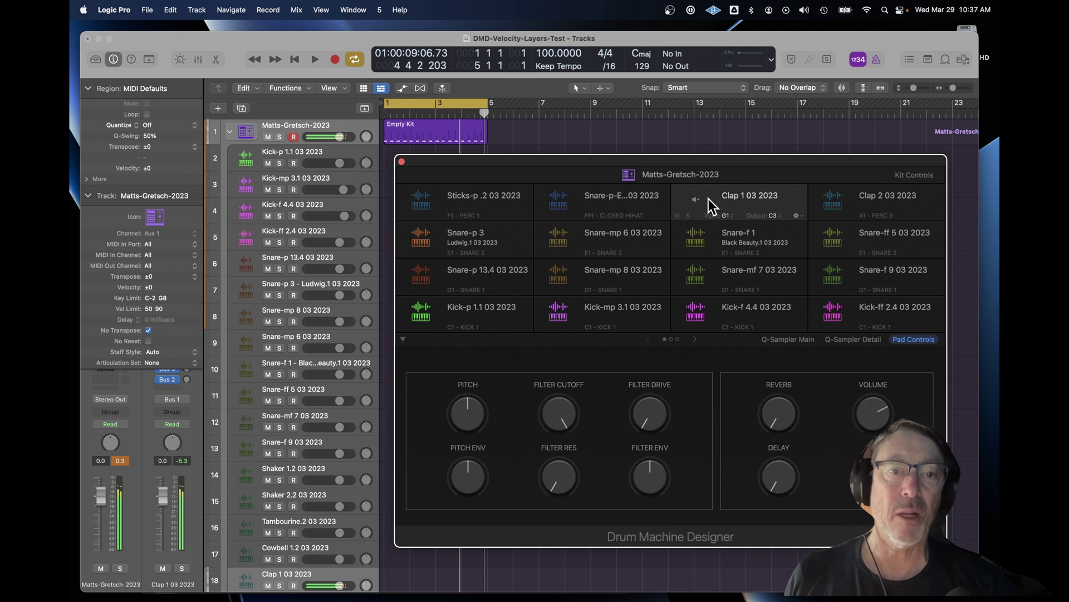
left_click(834, 201)
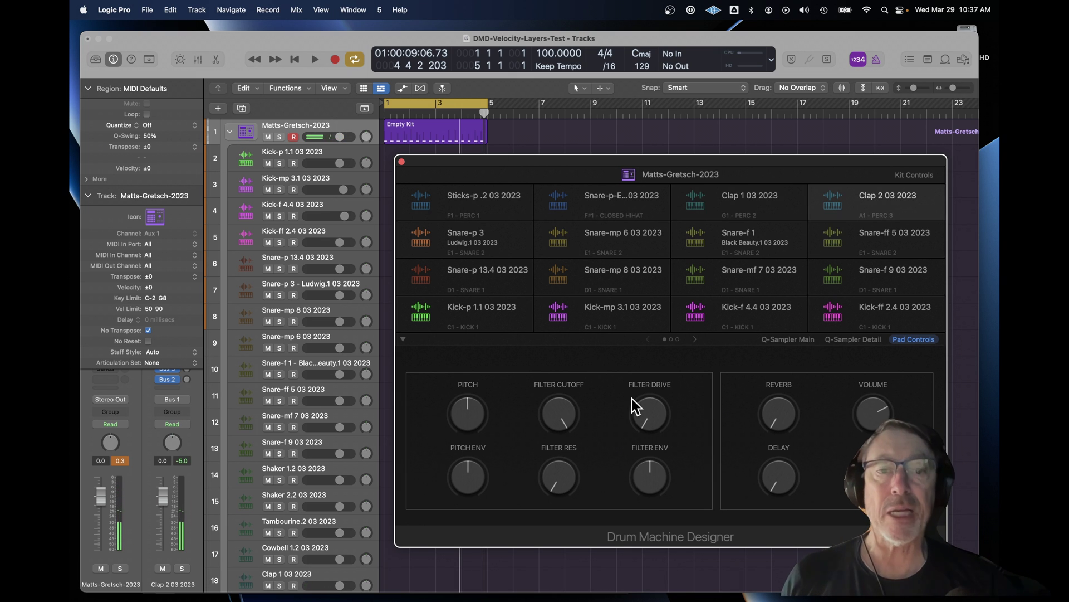
- Review the second and third pad pages of the kit and audition the open and closed hi-hat pads
left_click(696, 342)
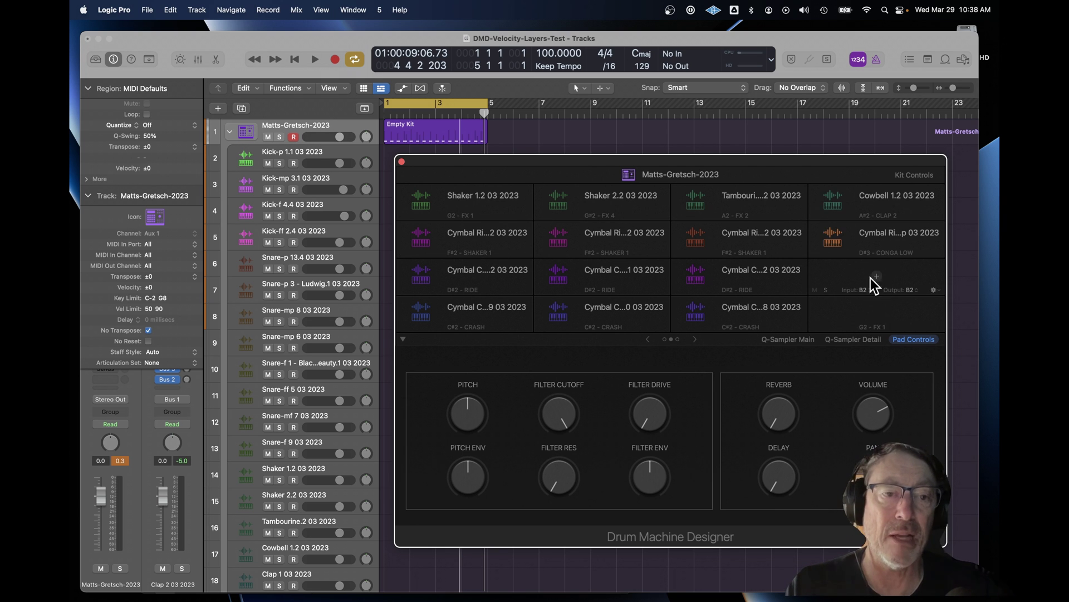
left_click(695, 339)
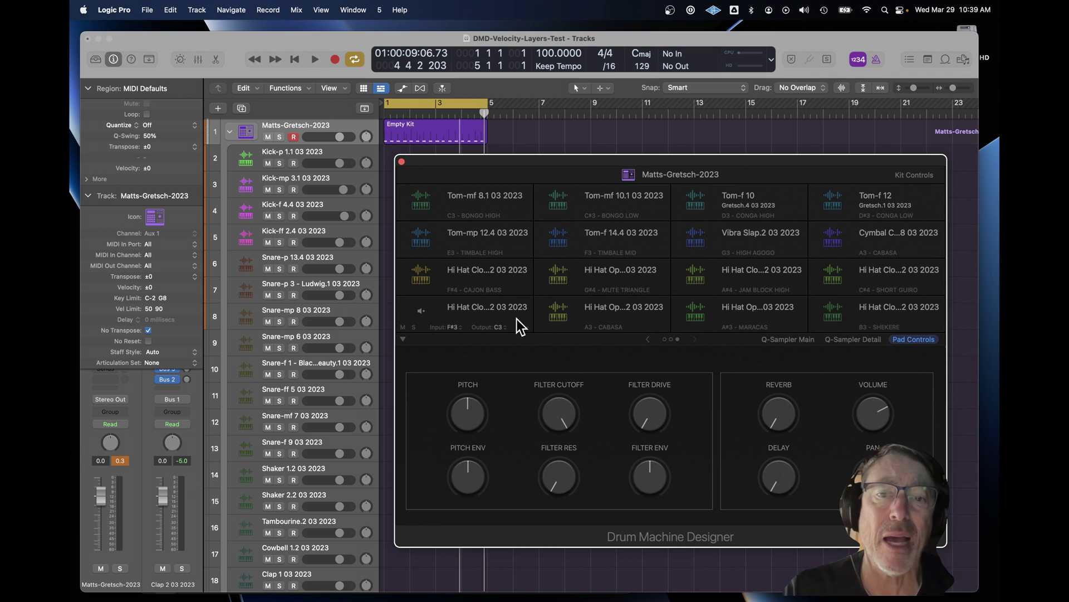
left_click(427, 312)
left_click(426, 277)
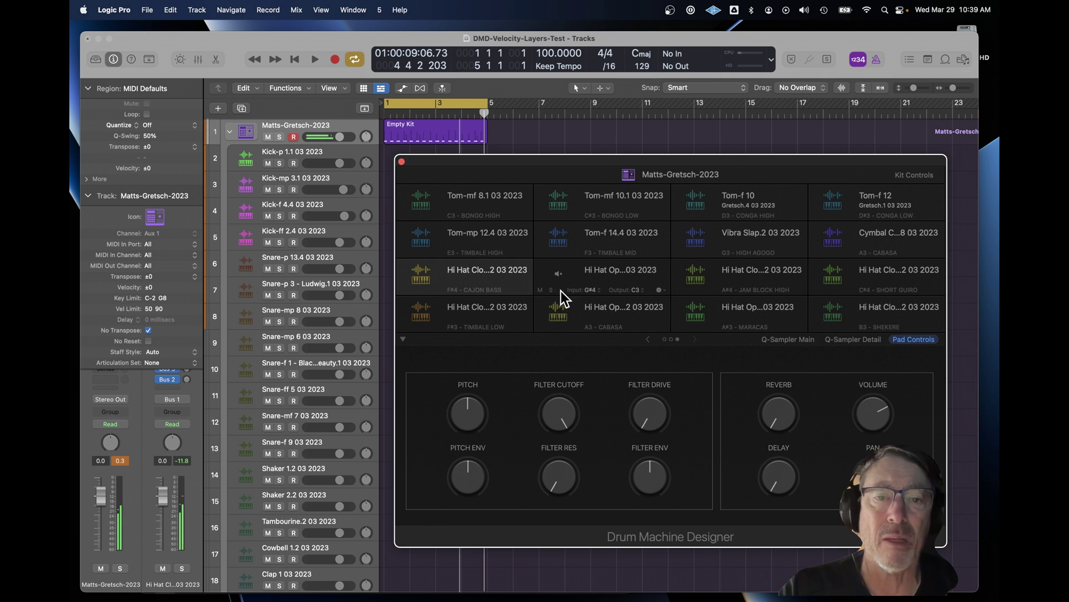
left_click(557, 276)
left_click(557, 314)
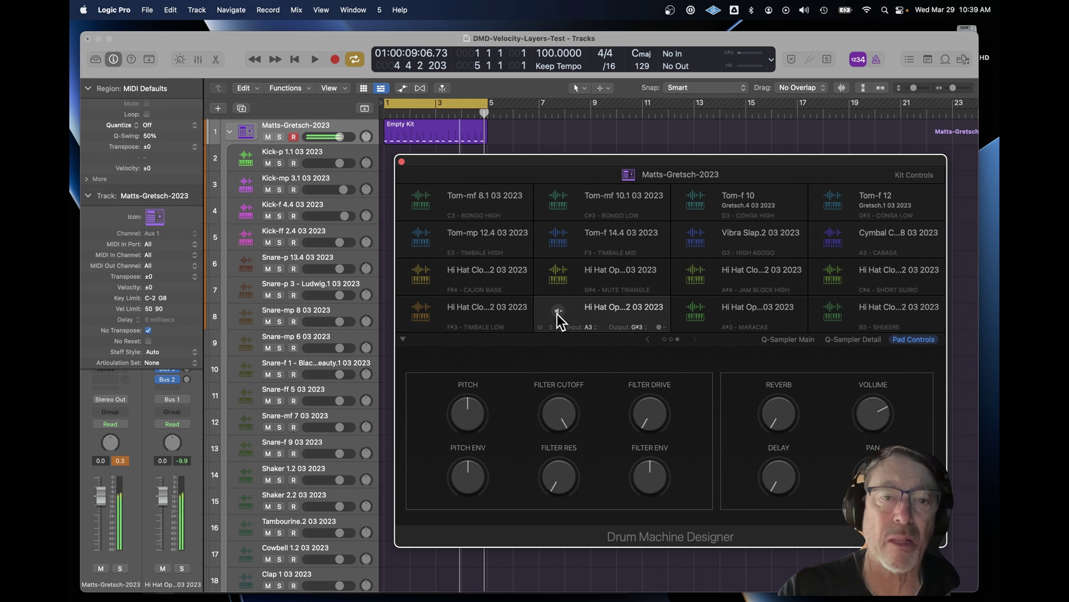
left_click(695, 316)
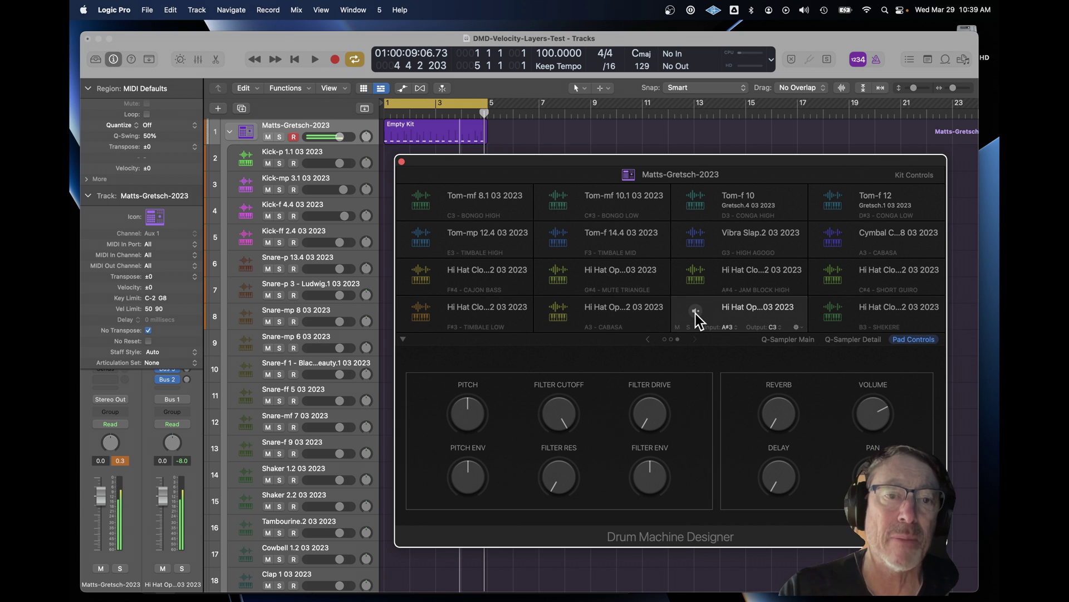
left_click(696, 278)
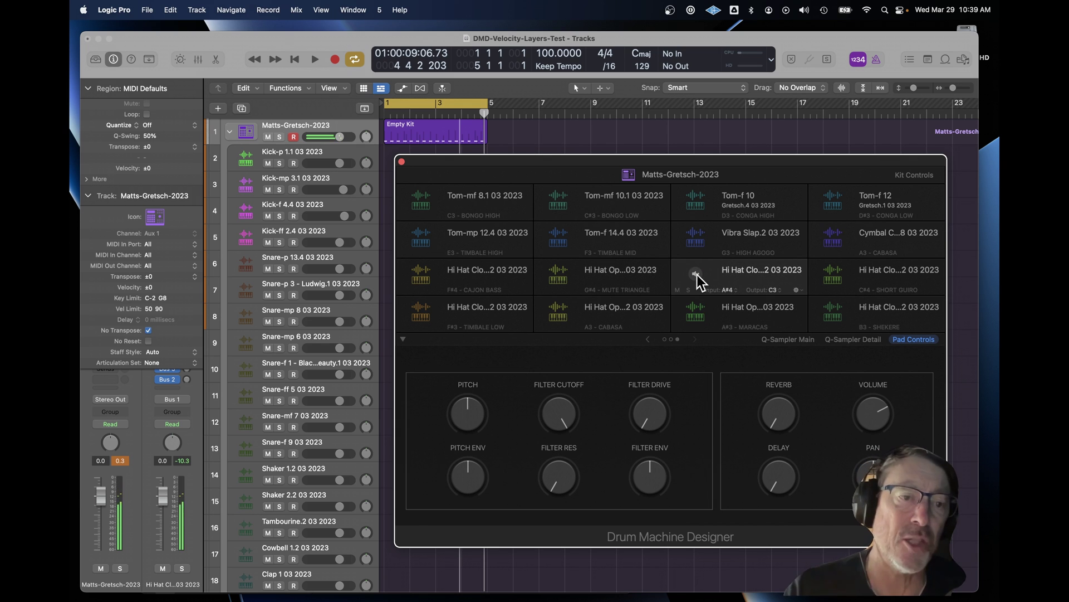
left_click(833, 274)
left_click(839, 311)
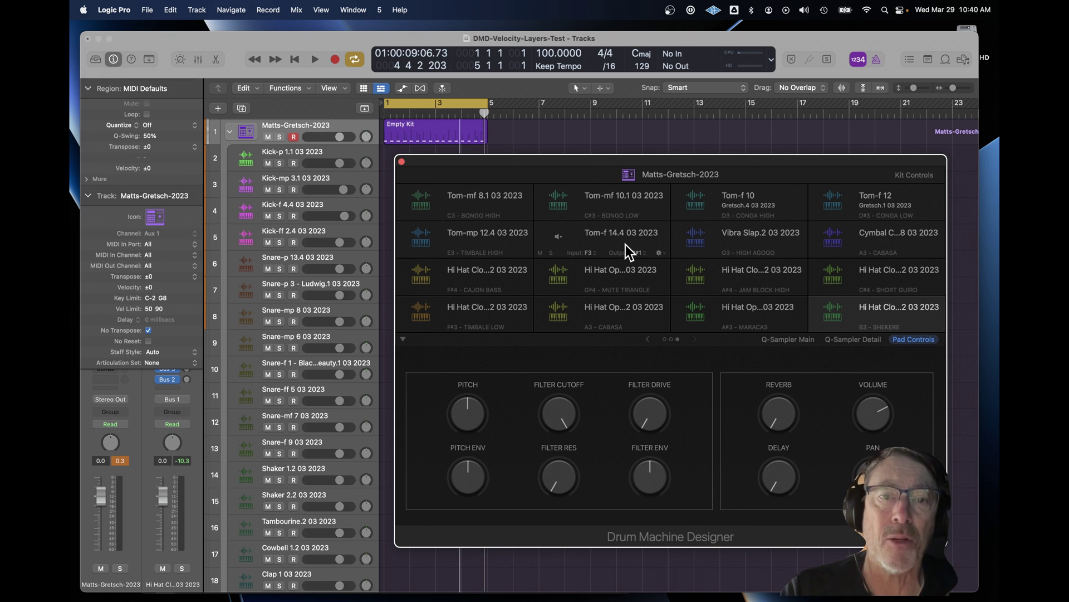
double_click(649, 340)
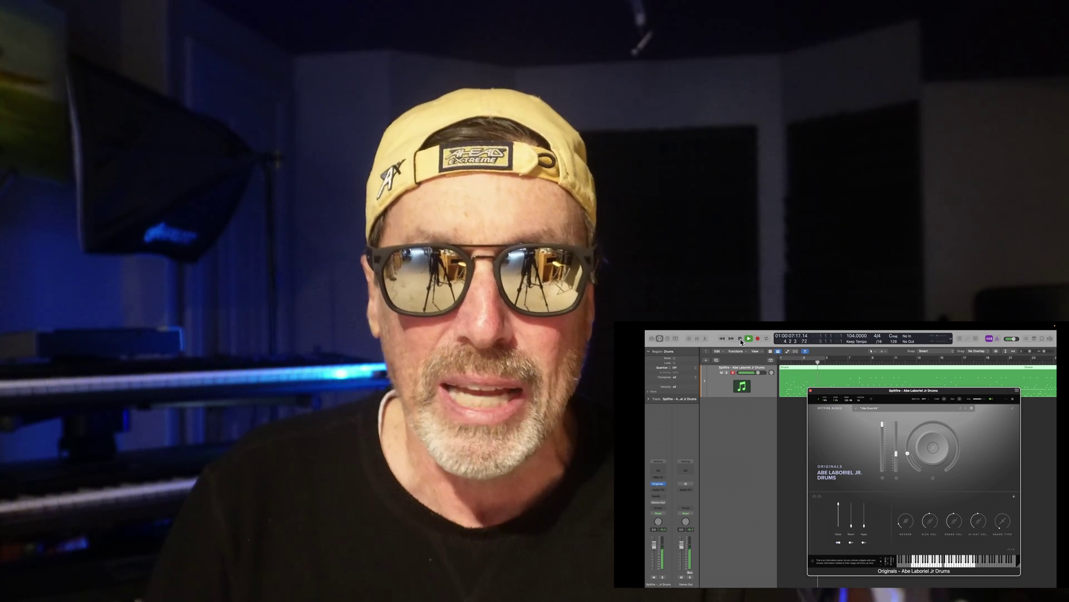
- Play the Spitfire Abe Laboriel Jr Drums track from about bar 18
left_click(981, 361)
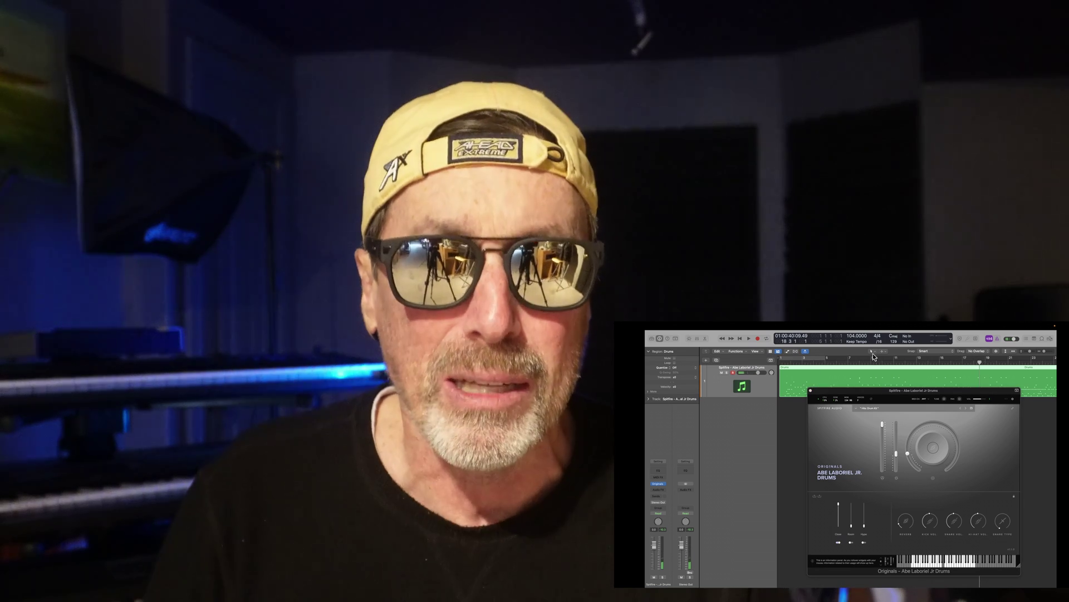
left_click(749, 339)
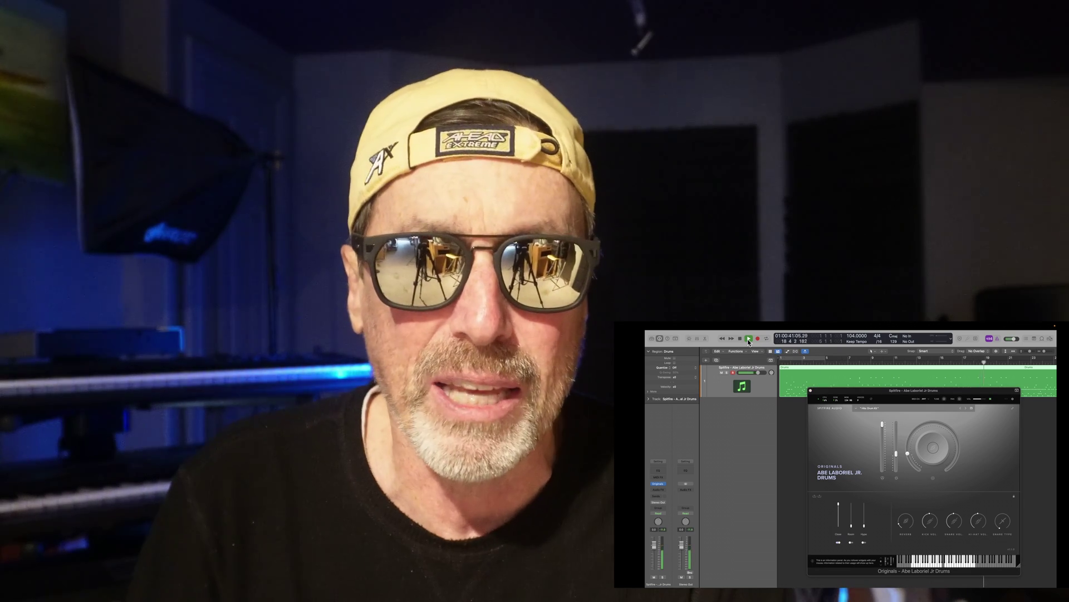
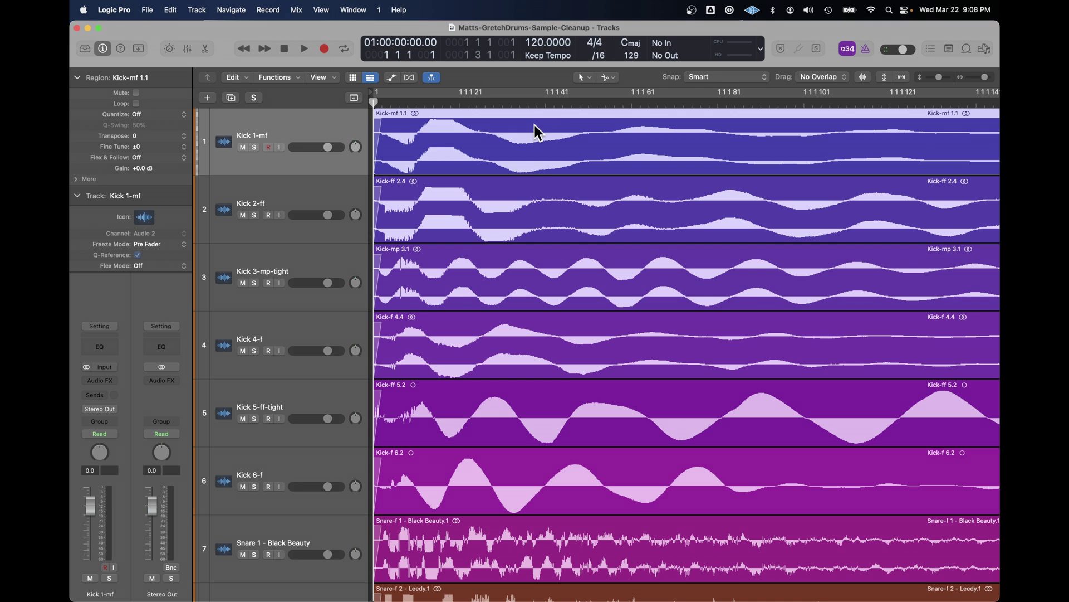
- Examine the full length of the kick sample regions and their fade-outs in the drum sample cleanup project
key("z")
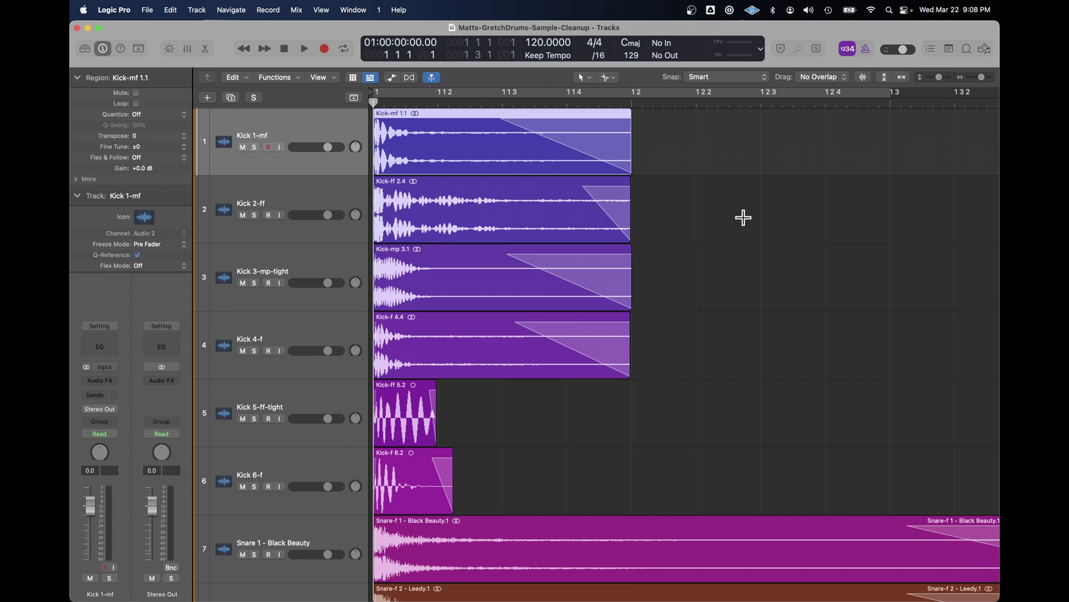
- Solo the Snare 1 - Black Beauty track, play its sample from the start of the project, and turn the solo off
scroll(733, 392, "down", 6)
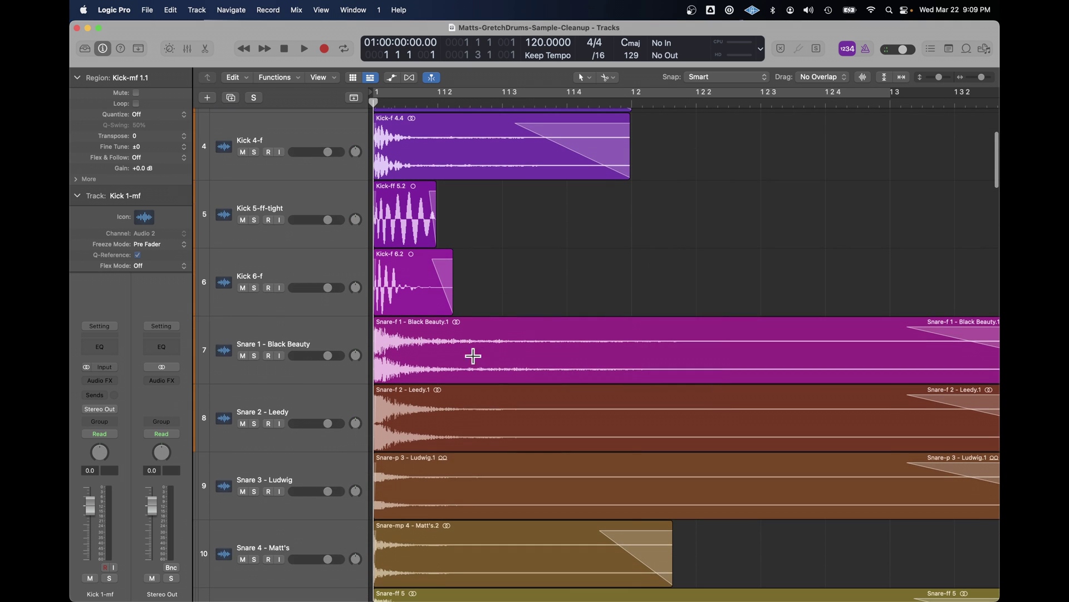
left_click(324, 338)
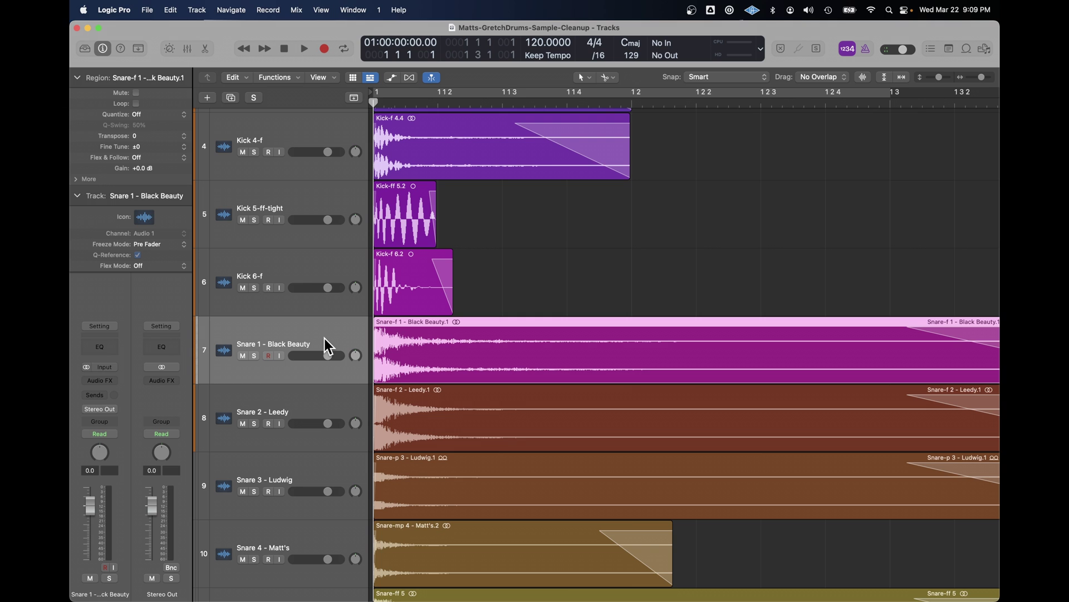
left_click(255, 355)
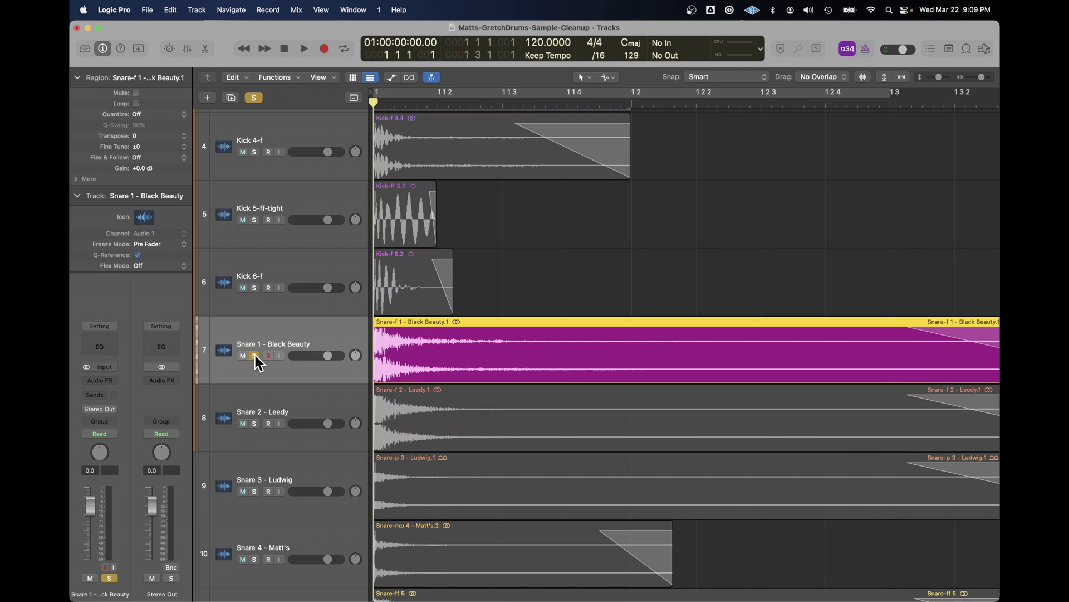
key("space")
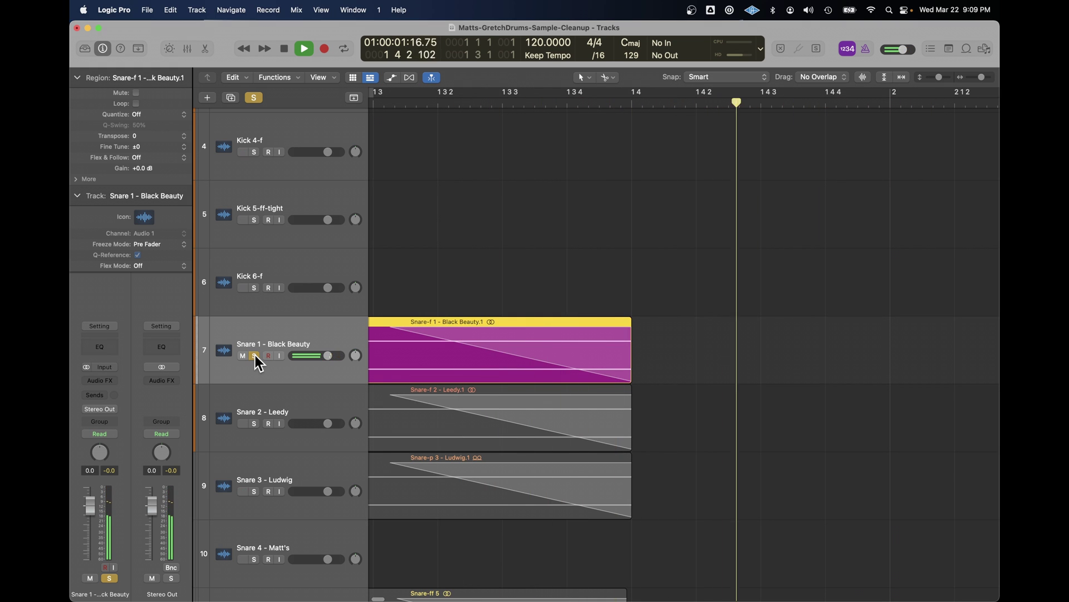
key("Return")
key("space")
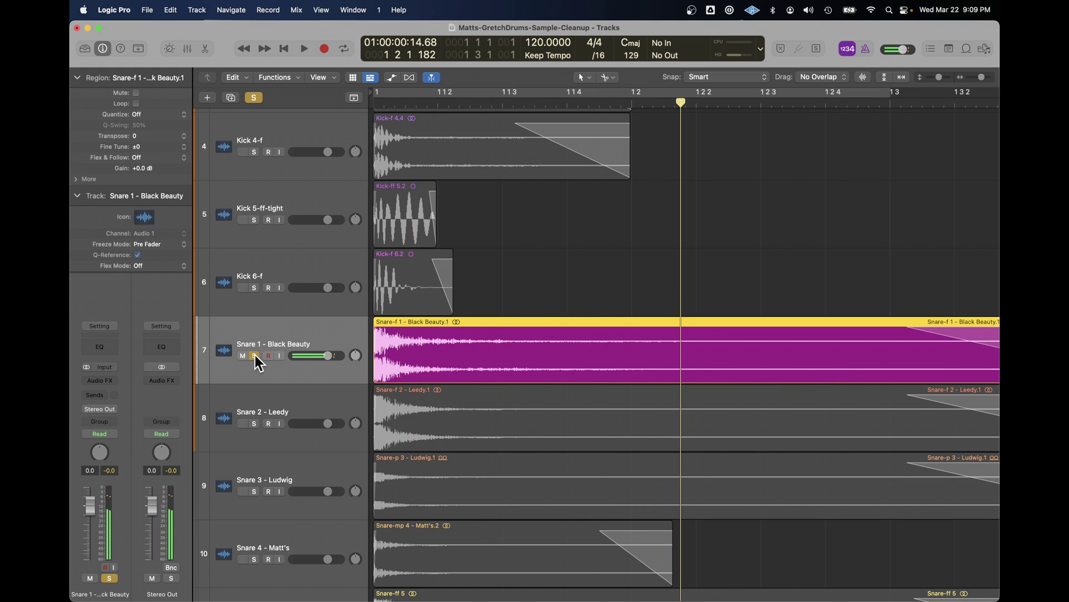
left_click(255, 355)
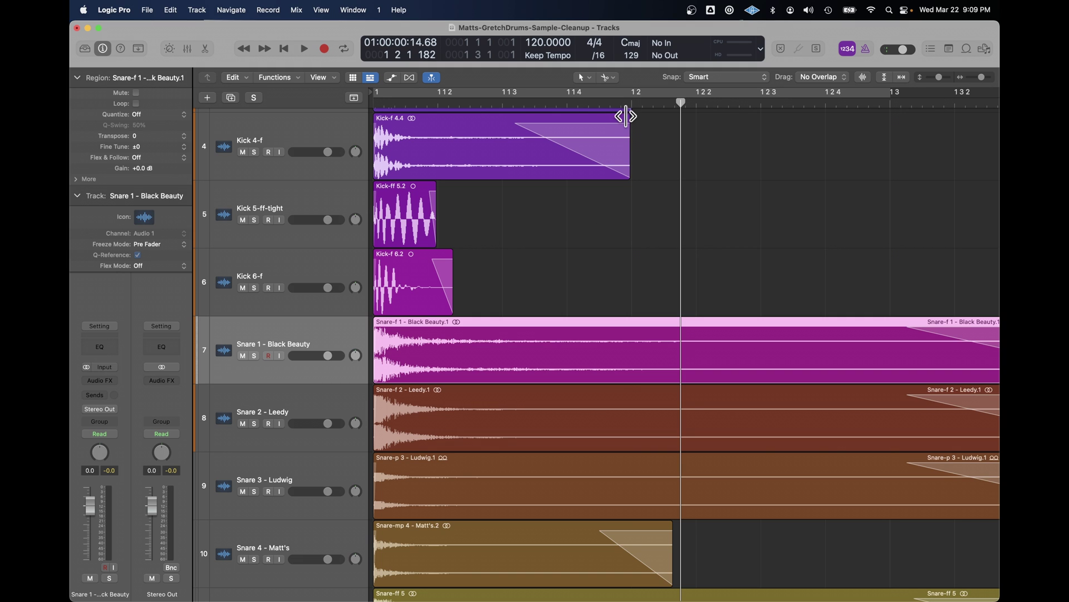
- Examine the very beginning of the kick and snare regions up close, including their attacks and fade-ins
left_click_drag(626, 117, 527, 121)
key("super+Left")
key("super+Right")
key("super+Right")
key("super+Right")
key("super+Right")
key("super+Right")
key("super+Right")
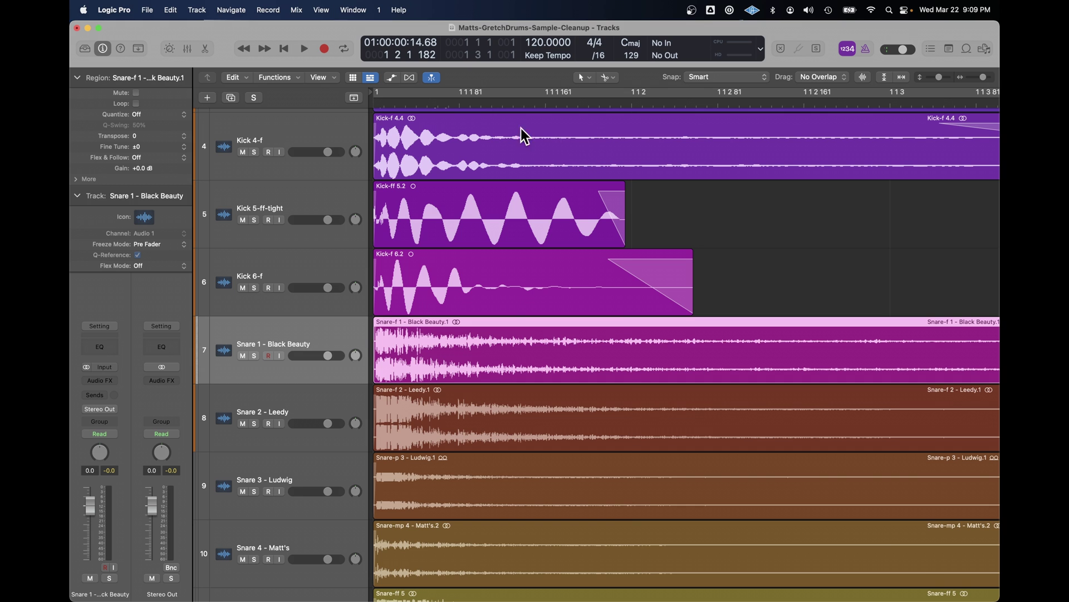
key("super+Right")
key("super+Right")
key("super+Right")
key("super+Right")
key("super+Right")
key("super+Right")
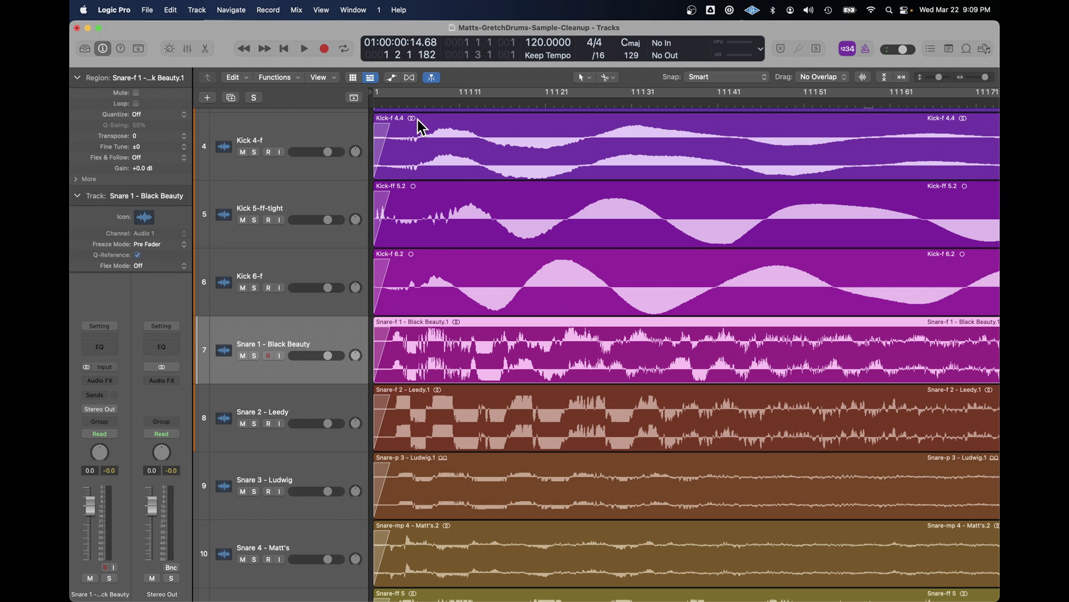
key("super")
scroll(405, 199, "down", 5)
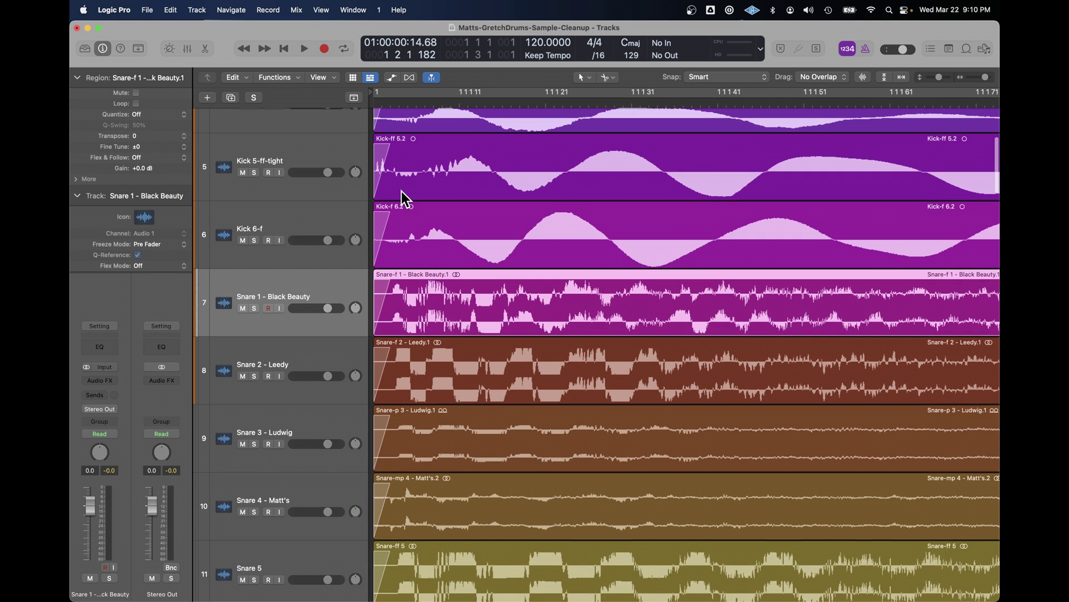
- Review the full length of the Black Beauty, Leedy and Ludwig snare regions, selecting their tracks or regions in turn
scroll(405, 199, "down", 5)
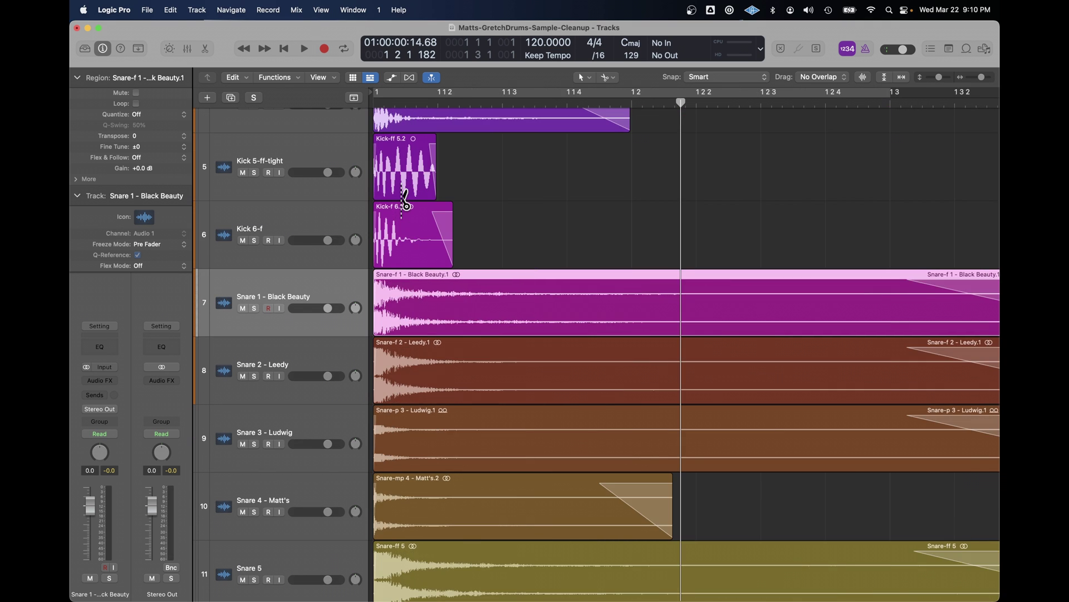
scroll(405, 205, "down", 5)
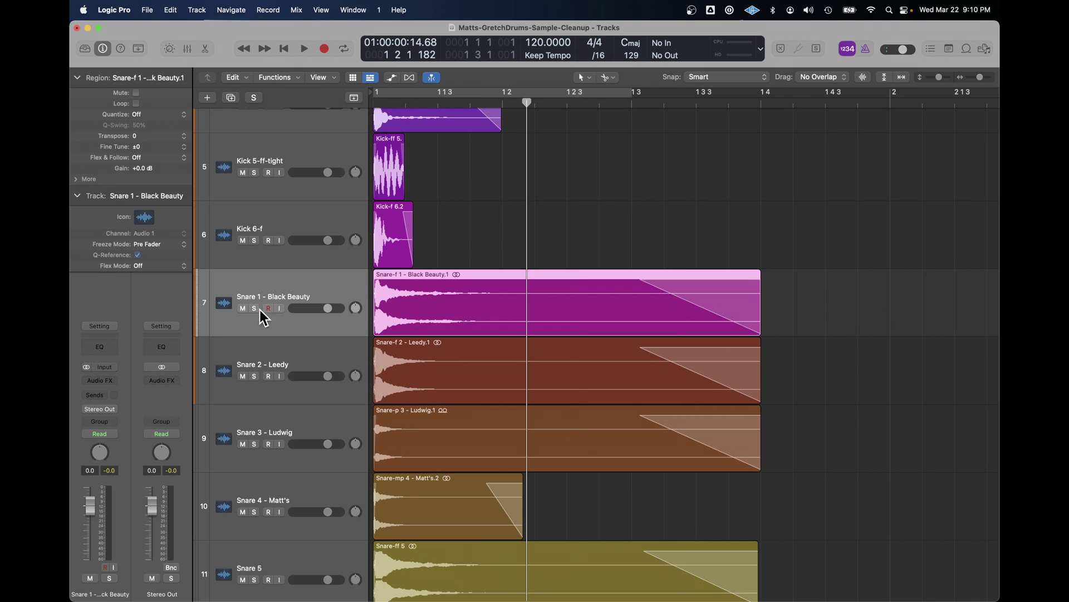
left_click(329, 360)
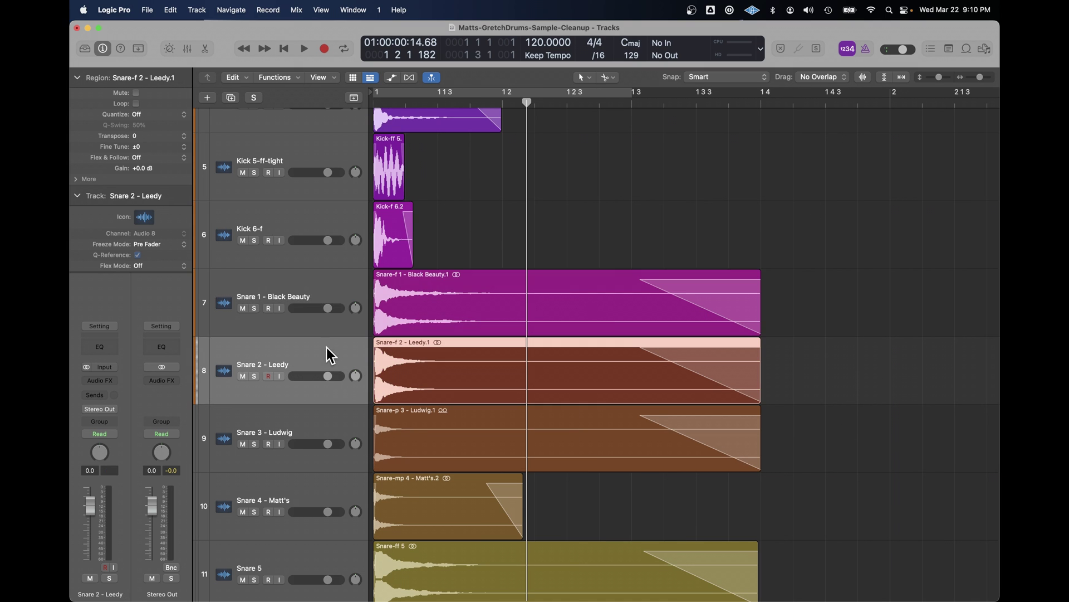
left_click(325, 427)
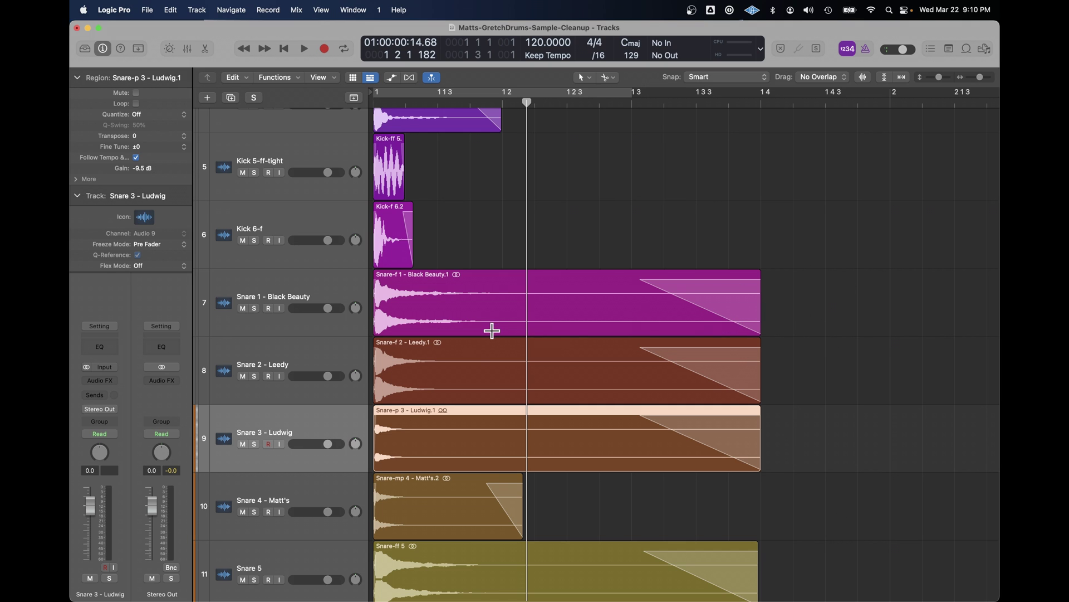
left_click(423, 283)
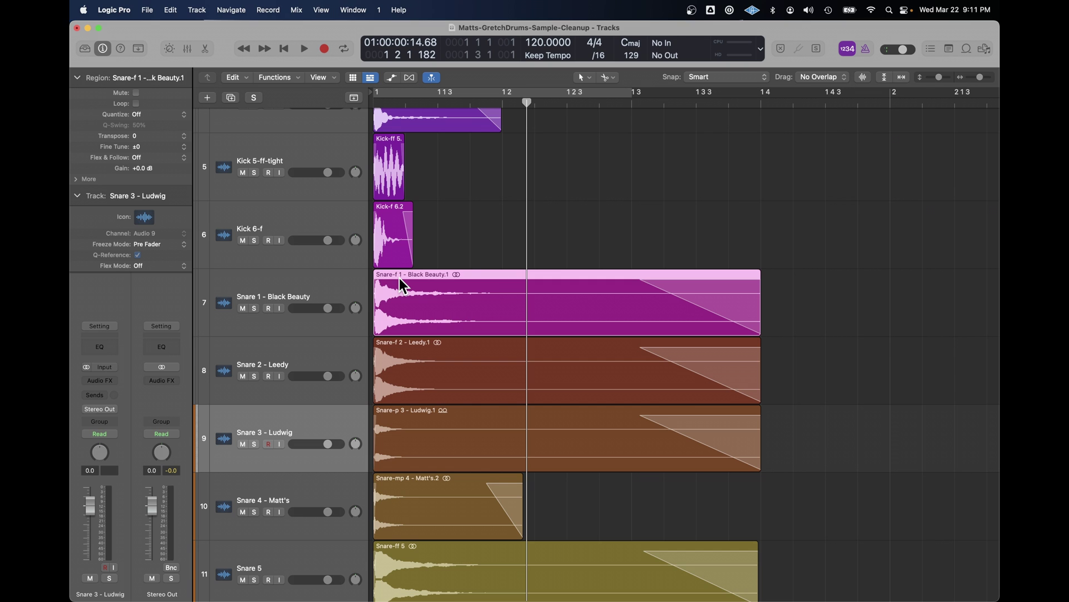
- Select the sample regions on all tracks, from Kick 1-mf through Vibra Slap
scroll(653, 195, "up", 5)
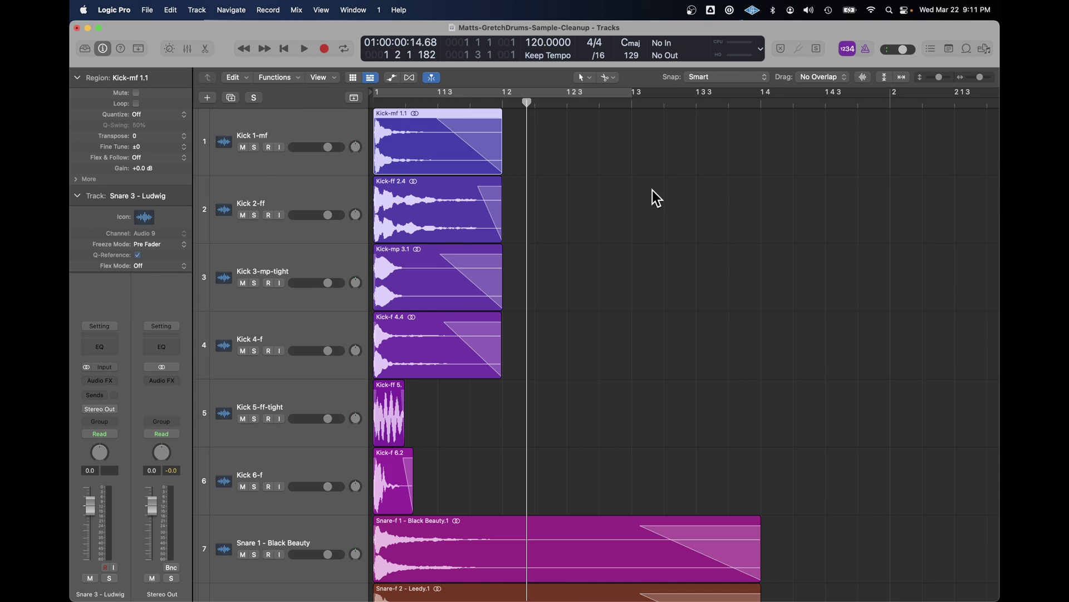
key("super+Up")
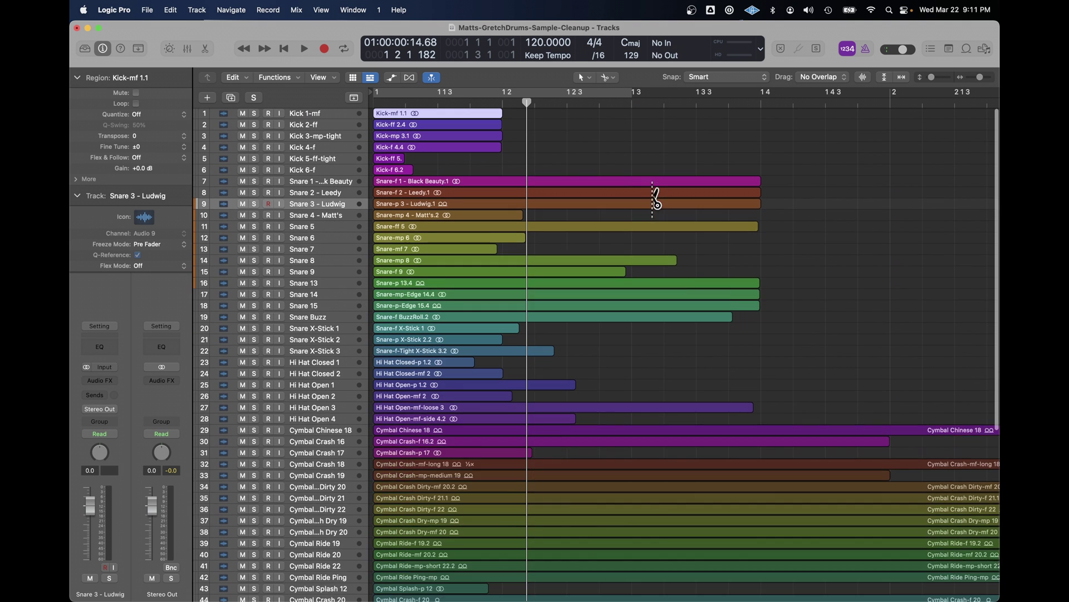
key("super+Up")
key("super+Up")
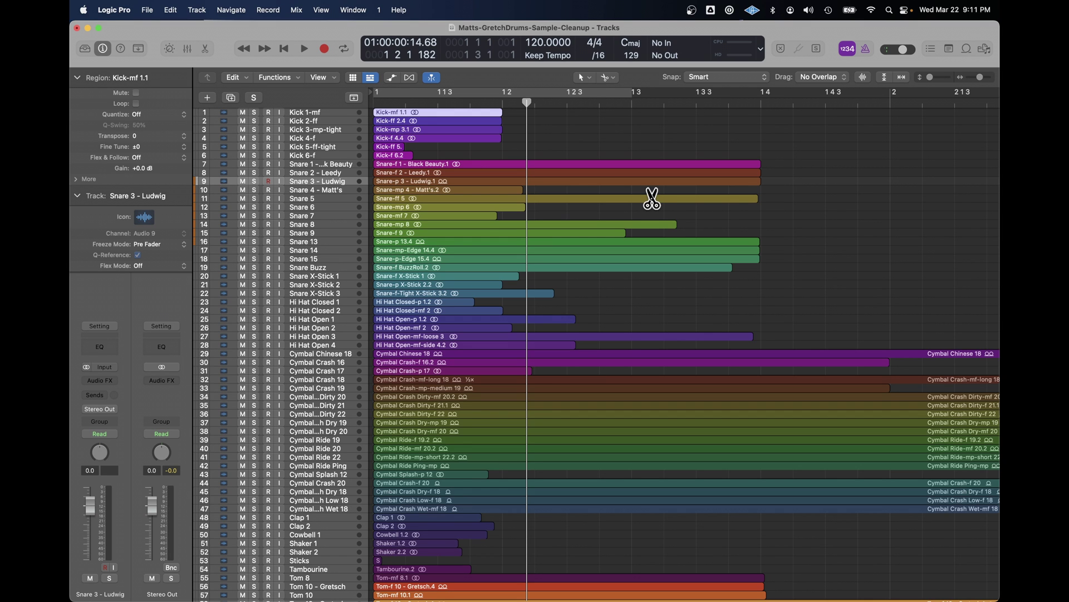
key("super+Up")
key("super+Up")
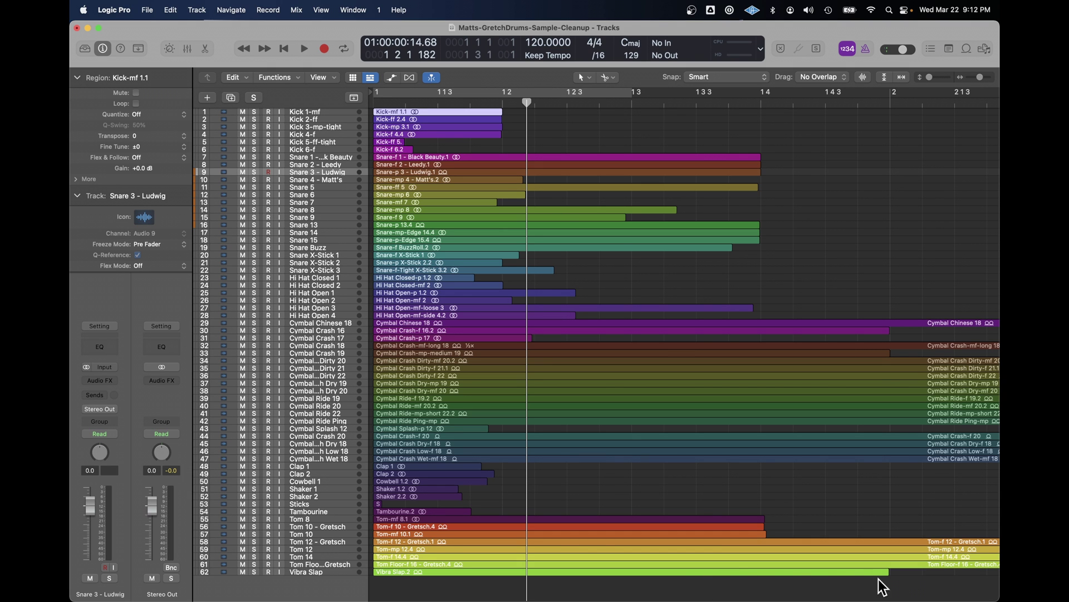
left_click_drag(900, 576, 372, 101)
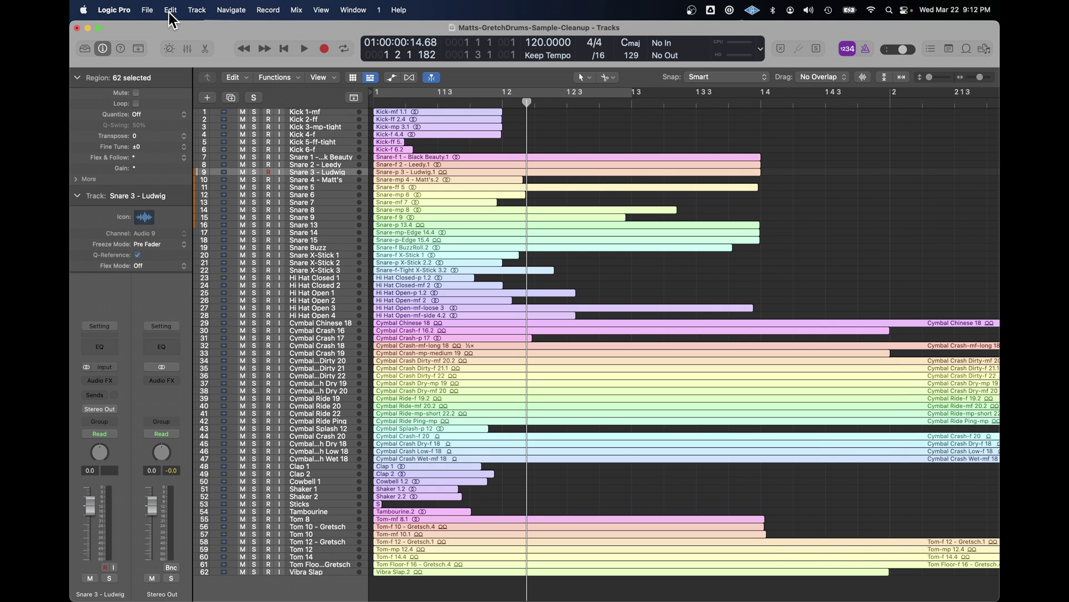
- Export the selected regions as individual 24-bit AIFF audio files to the Temp folder, keeping the region-name, month and year filename pattern
left_click(152, 11)
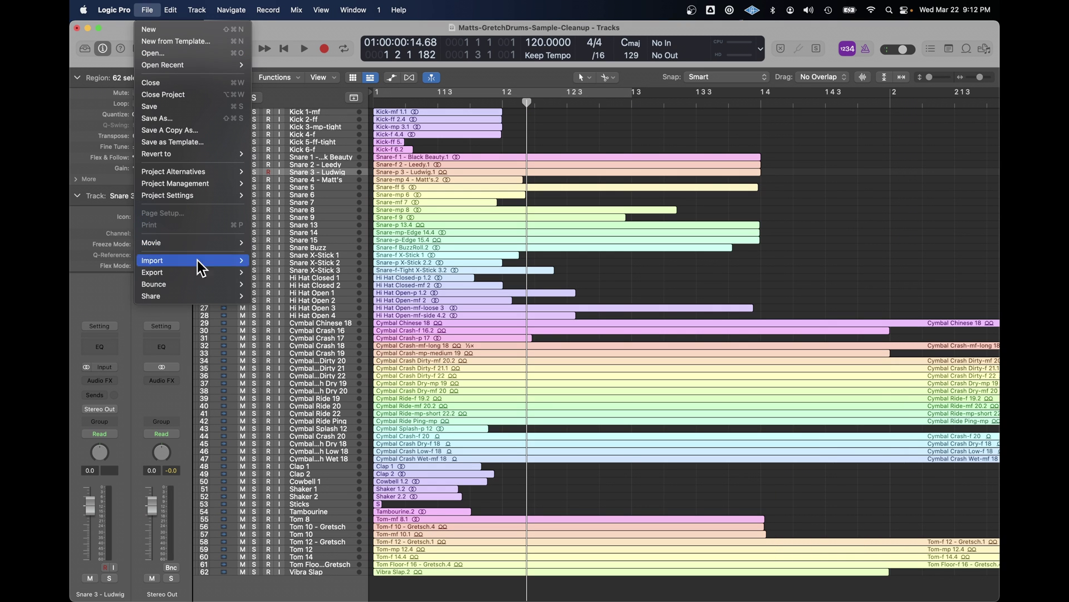
mouse_move(199, 272)
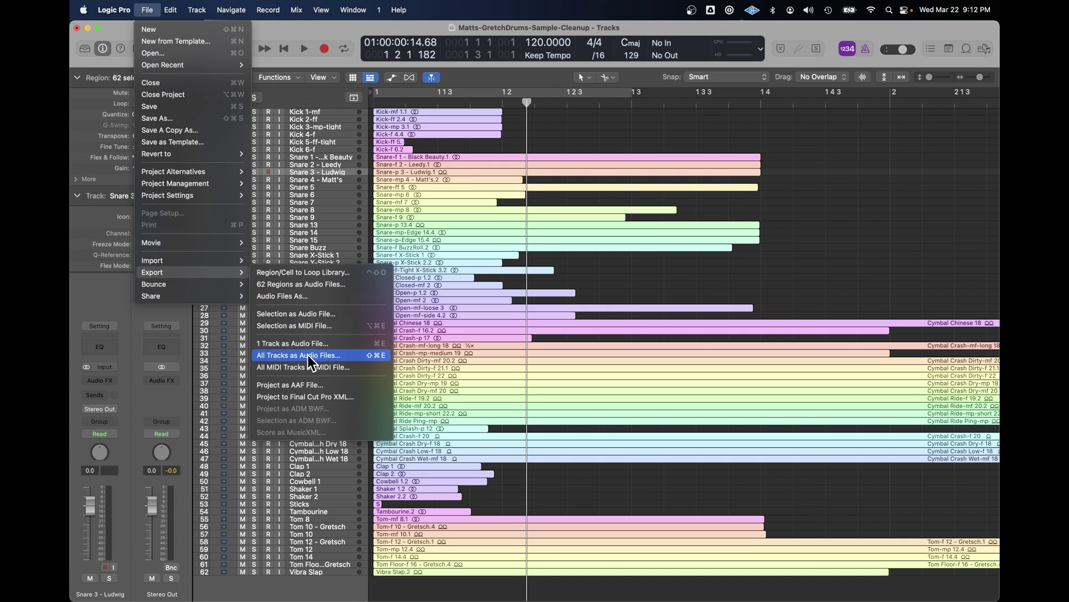
left_click(321, 284)
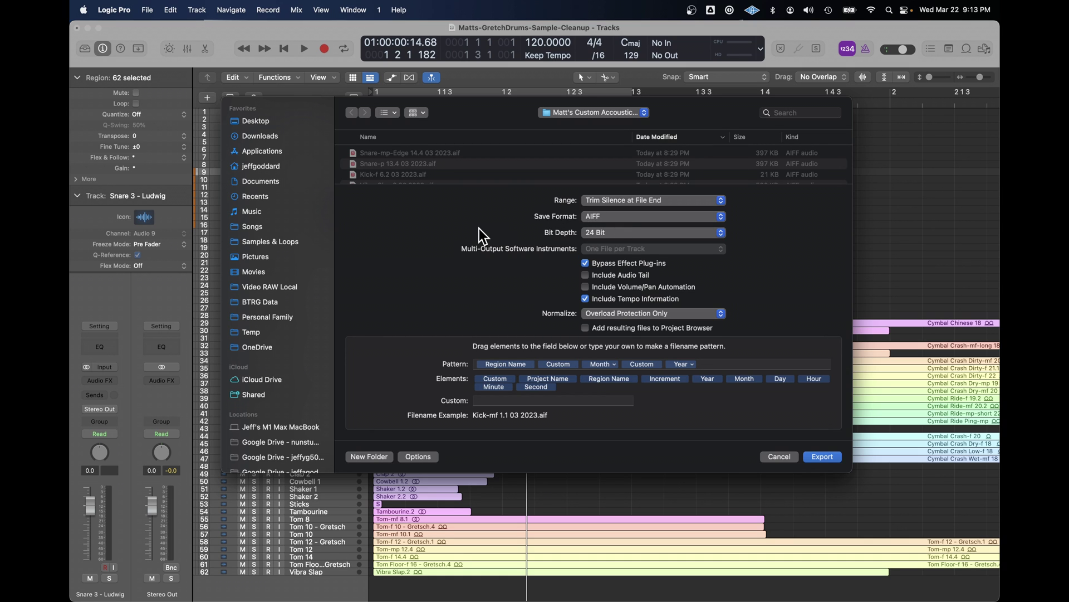
left_click(250, 332)
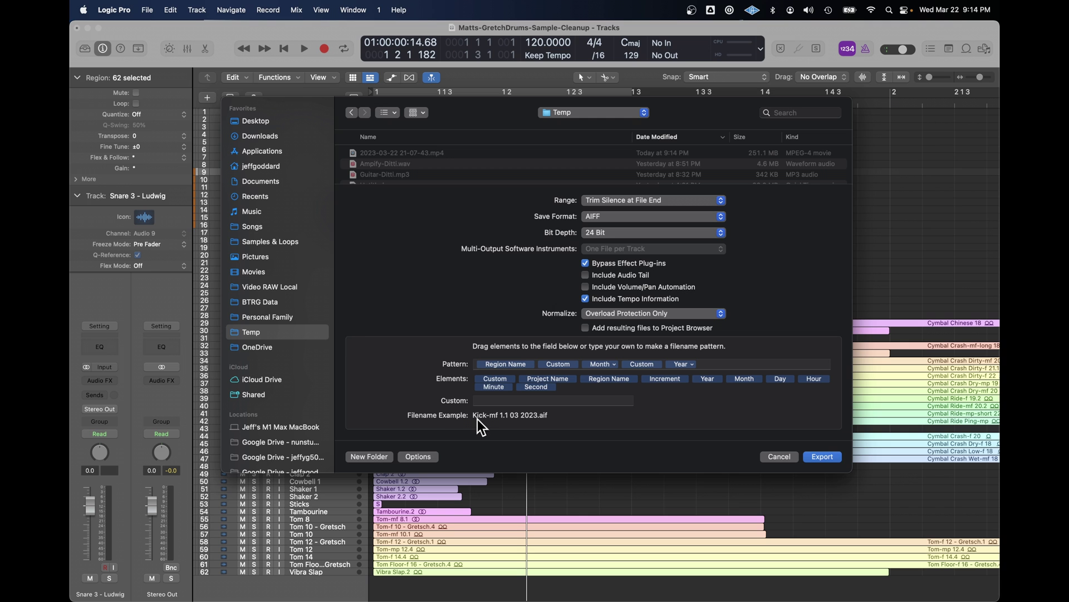
left_click(823, 456)
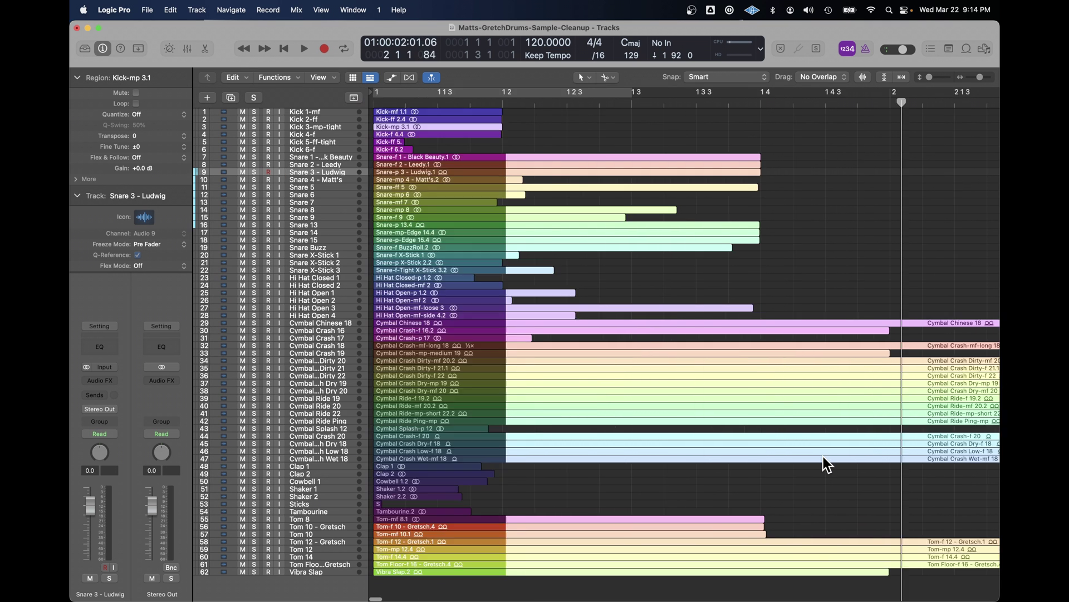